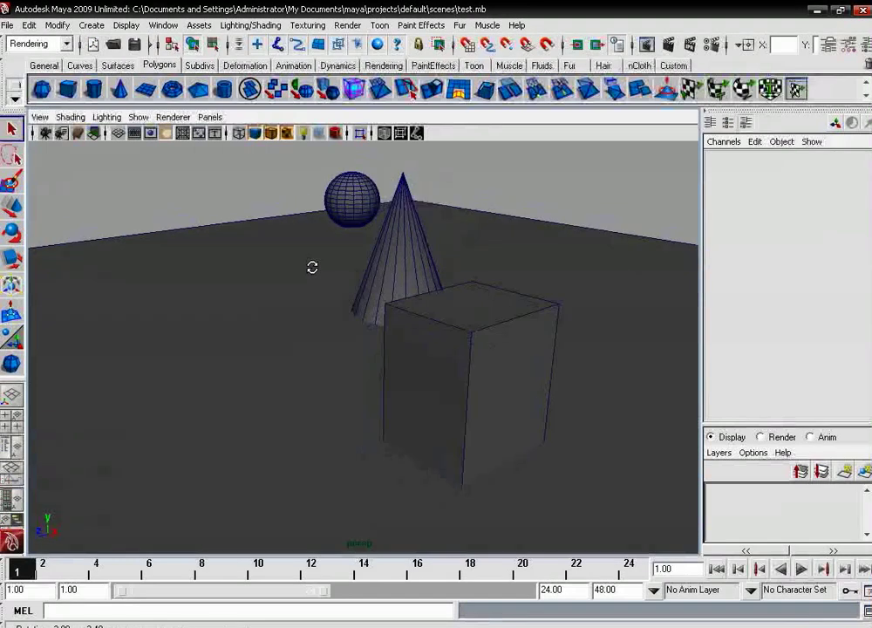
- Orbit the view, render a test frame, and check the directional light's Use Depth Map Shadows
{"action": "mouse_move", "coordinate": [376, 288]}
{"action": "left_mouse_down", "text": "alt"}
{"action": "mouse_move", "coordinate": [385, 288]}
{"action": "mouse_move", "coordinate": [370, 296]}
{"action": "left_mouse_up", "text": "alt"}
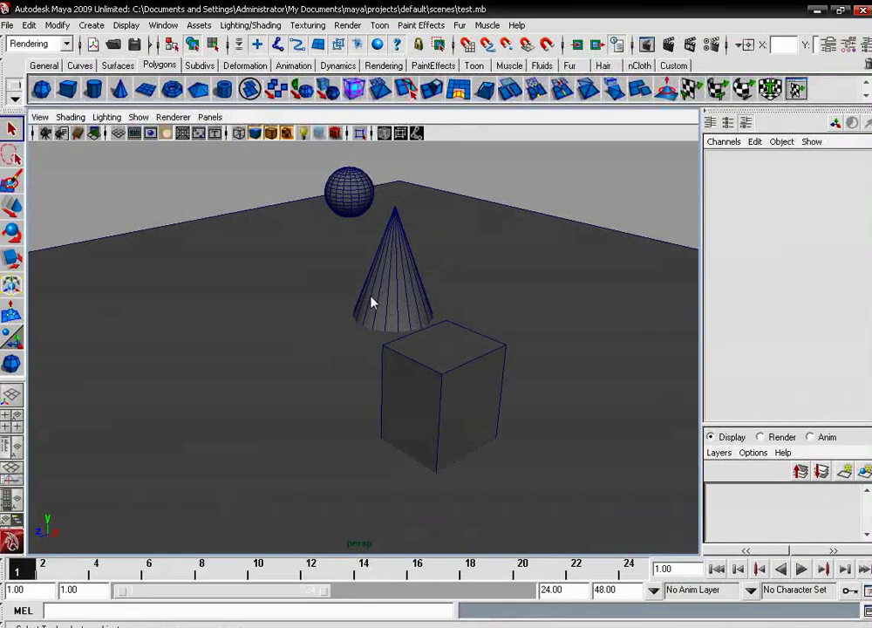
{"action": "left_click", "coordinate": [670, 44]}
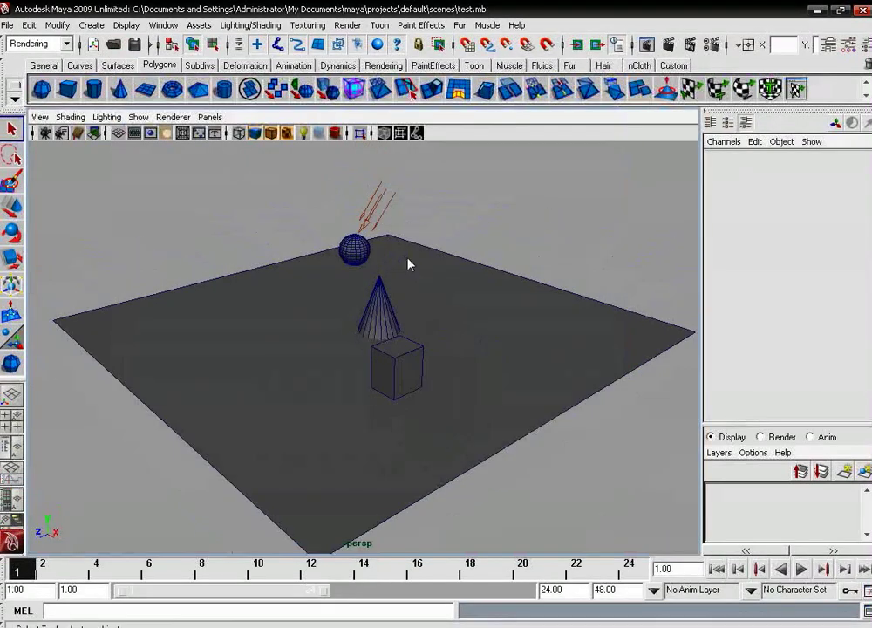
{"action": "left_click", "coordinate": [375, 199]}
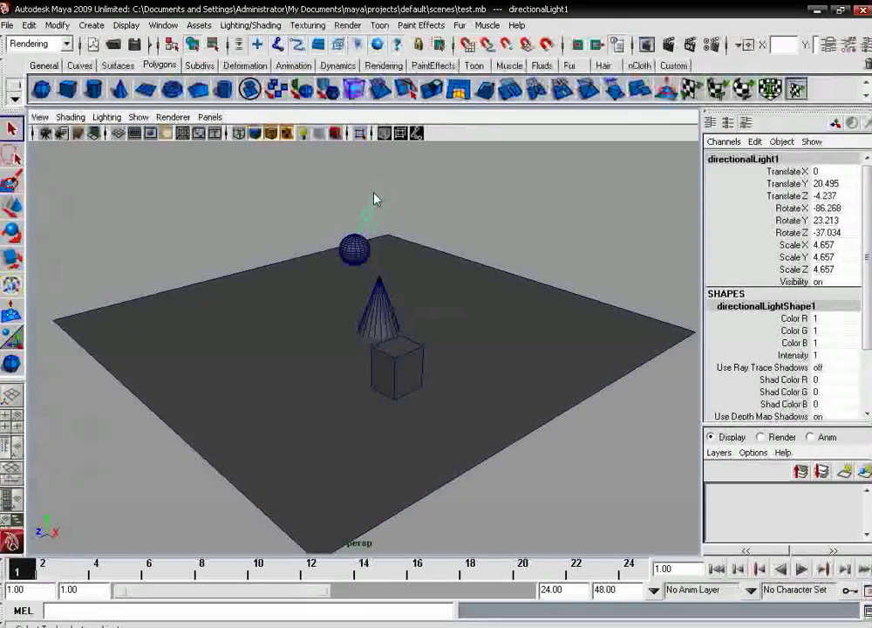
{"action": "left_click", "coordinate": [868, 326]}
{"action": "left_click", "coordinate": [795, 351]}
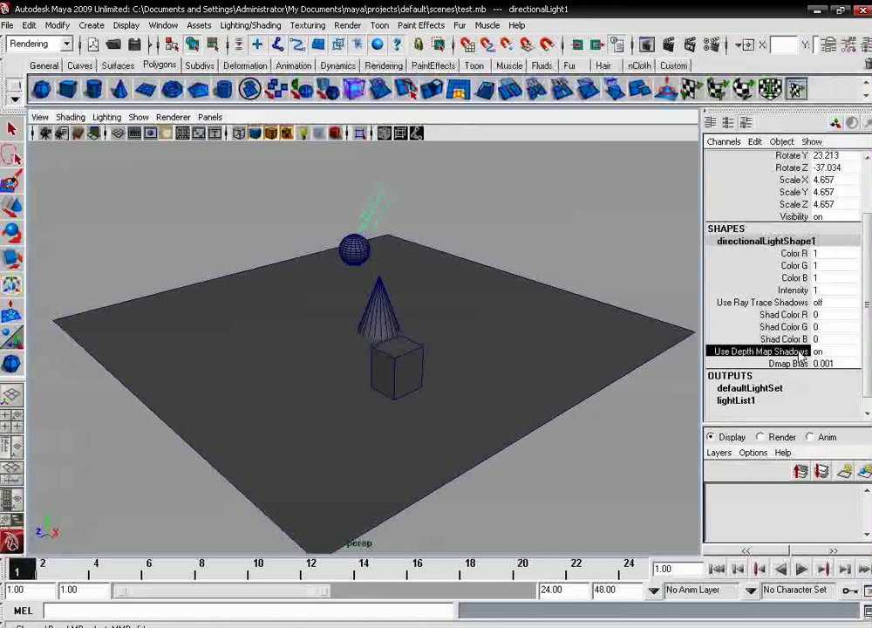
- Deselect the light and switch the Layer Editor to the Render layers tab
{"action": "left_click", "coordinate": [558, 263]}
{"action": "scroll", "coordinate": [558, 263], "scroll_direction": "up", "scroll_amount": 4}
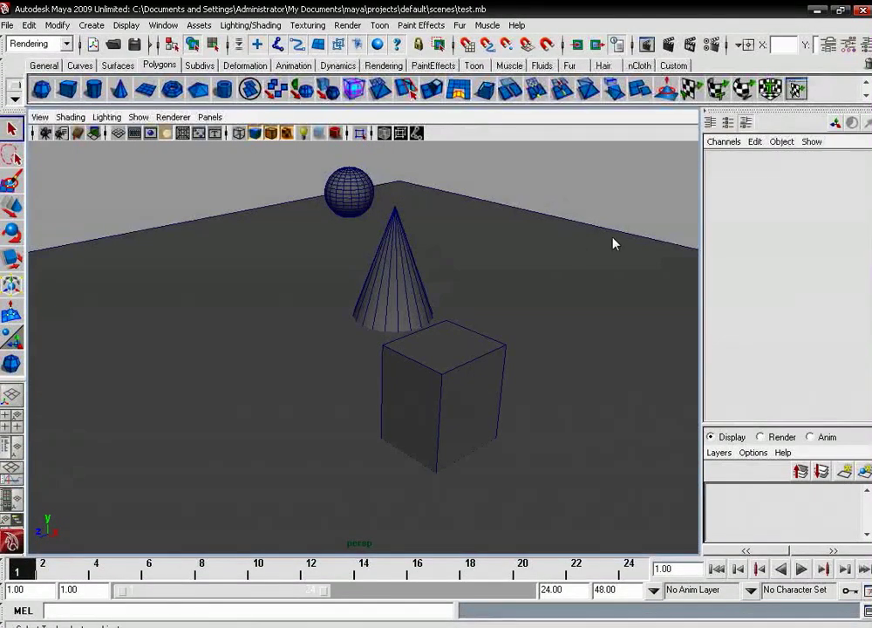
{"action": "left_click", "coordinate": [781, 438]}
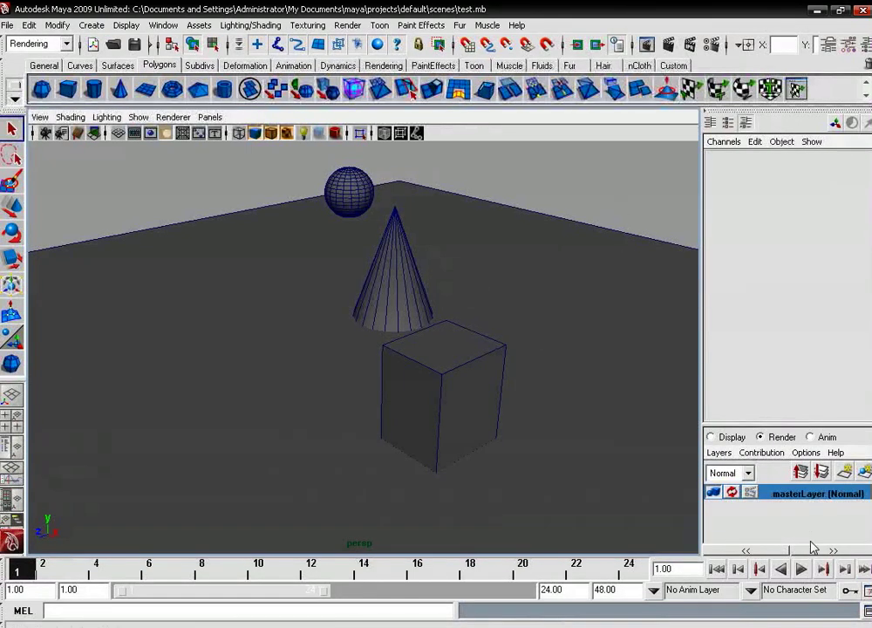
- Marquee-select the sphere, cone, cube and directional light together
{"action": "left_click", "coordinate": [863, 473]}
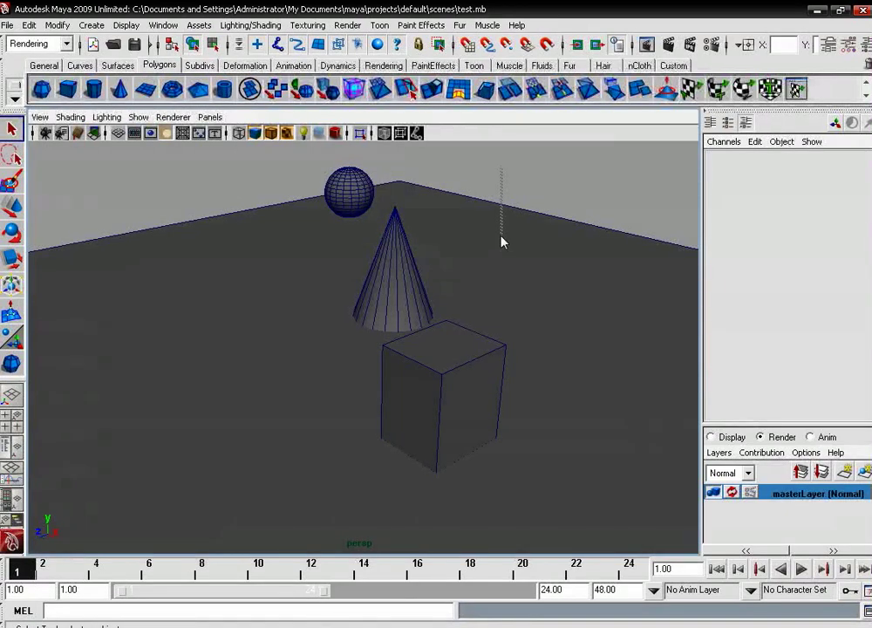
{"action": "left_click", "coordinate": [501, 242]}
{"action": "scroll", "coordinate": [503, 235], "scroll_direction": "down", "scroll_amount": 6}
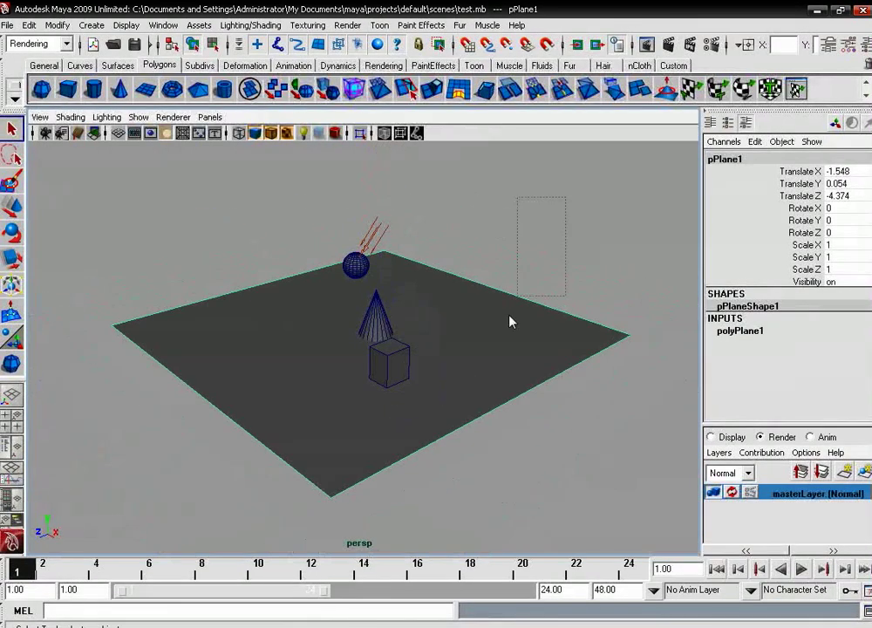
{"action": "left_click_drag", "start_coordinate": [512, 322], "coordinate": [241, 470]}
{"action": "scroll", "coordinate": [334, 468], "scroll_direction": "up", "scroll_amount": 5}
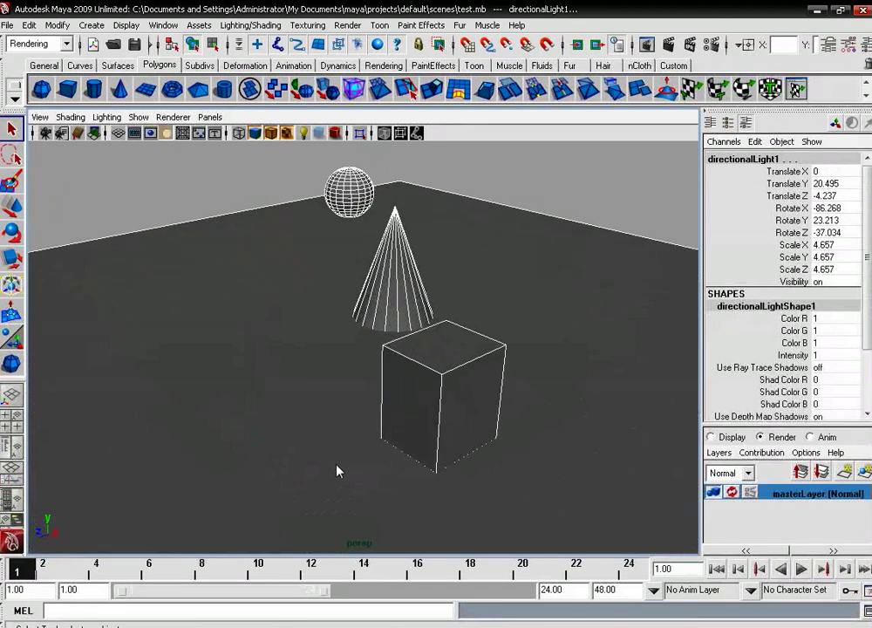
- Create four render layers, layer1 to layer4, from the selection and make layer1 current
{"action": "left_click", "coordinate": [866, 472]}
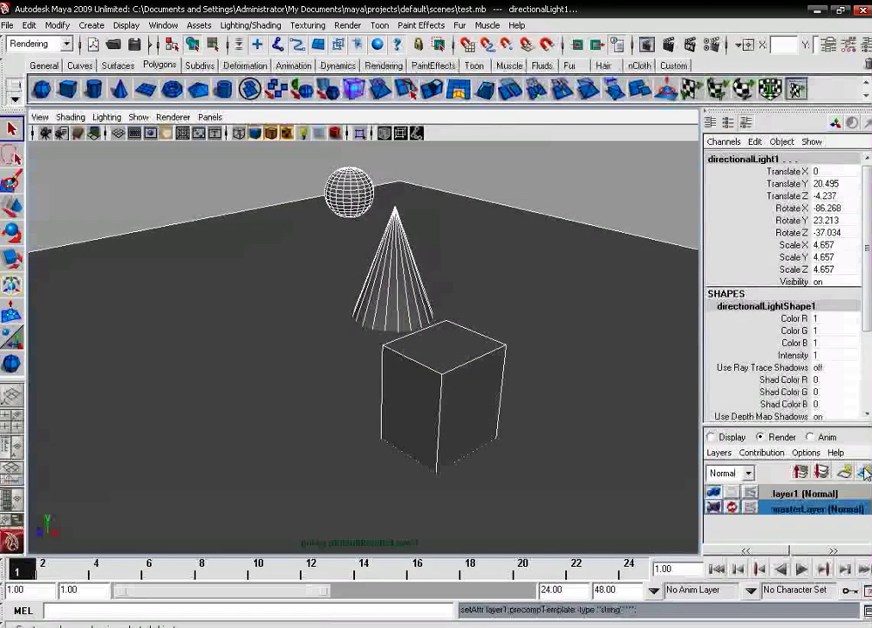
{"action": "left_click", "coordinate": [866, 472]}
{"action": "left_click", "coordinate": [866, 472]}
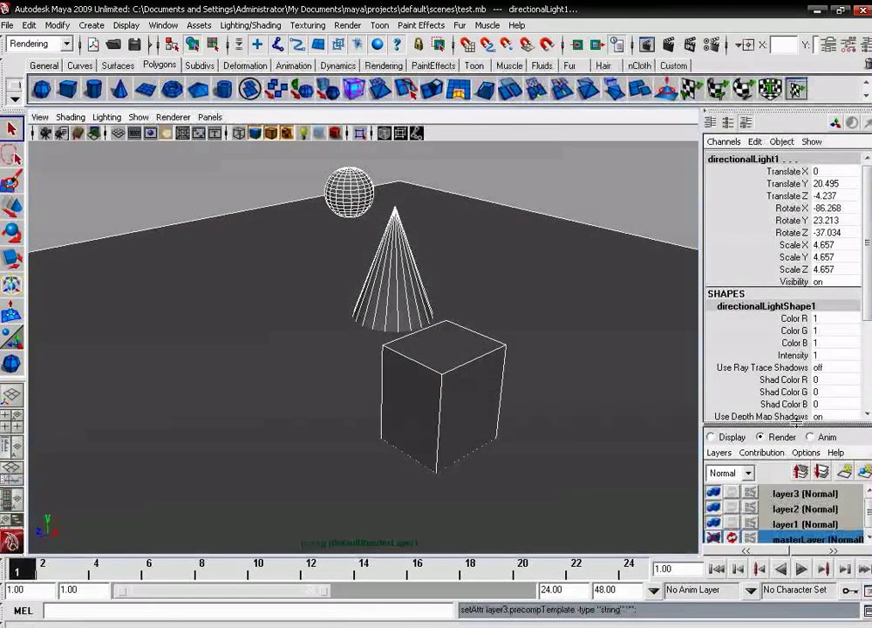
{"action": "left_click_drag", "start_coordinate": [839, 426], "coordinate": [839, 364]}
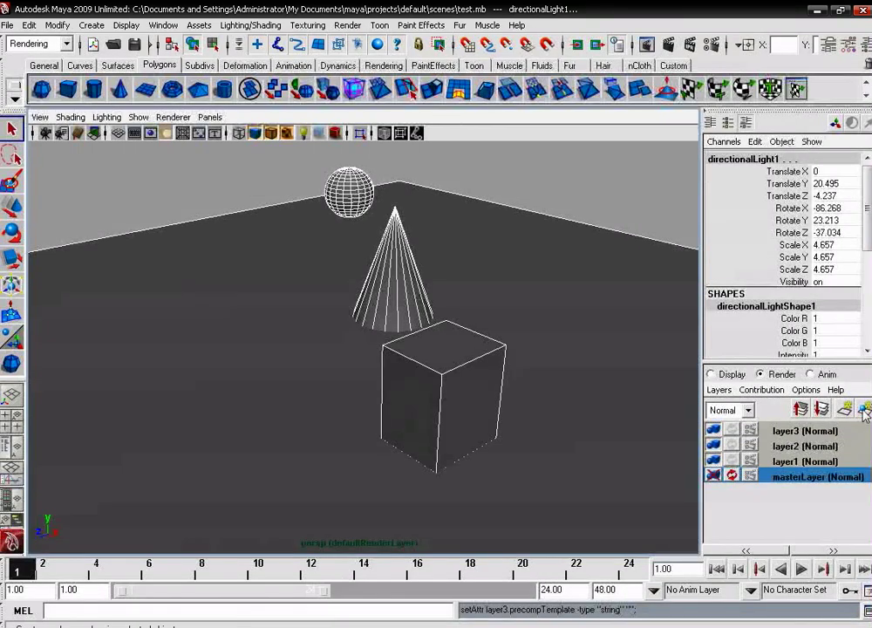
{"action": "left_click", "coordinate": [865, 410]}
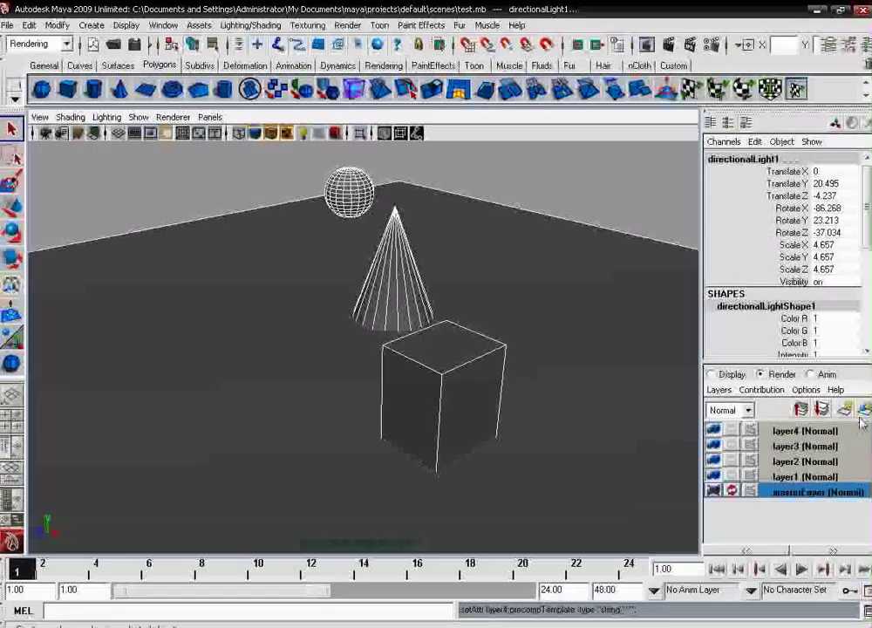
{"action": "left_click", "coordinate": [786, 478]}
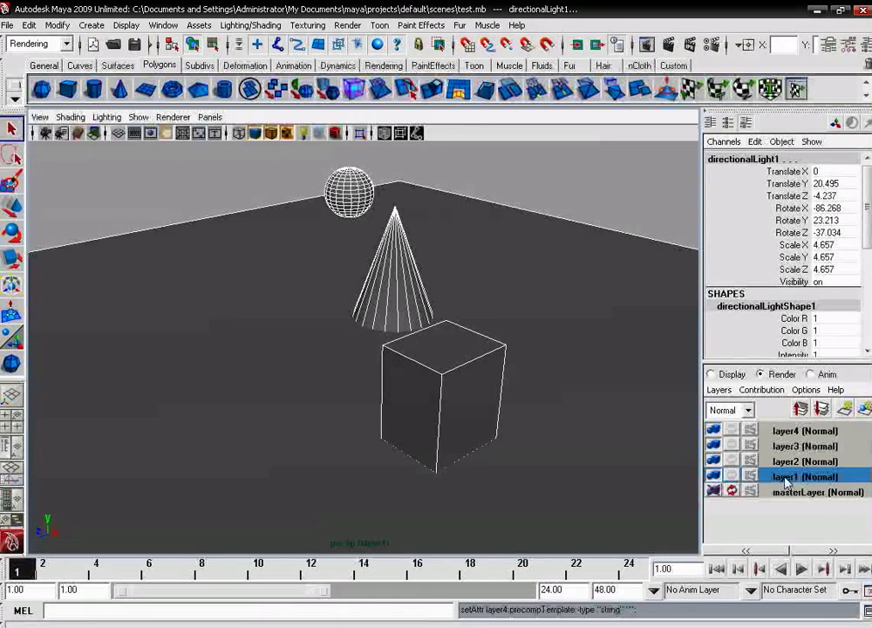
{"action": "right_click", "coordinate": [785, 479]}
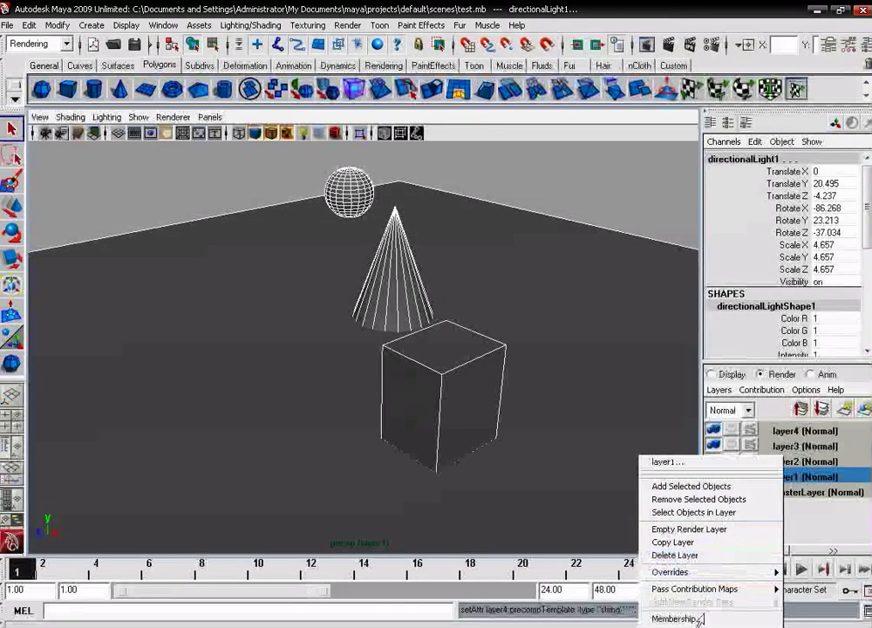
- Rename layer1 to 'diffuse' and layer2 to 'shadow'
{"action": "left_click", "coordinate": [804, 480]}
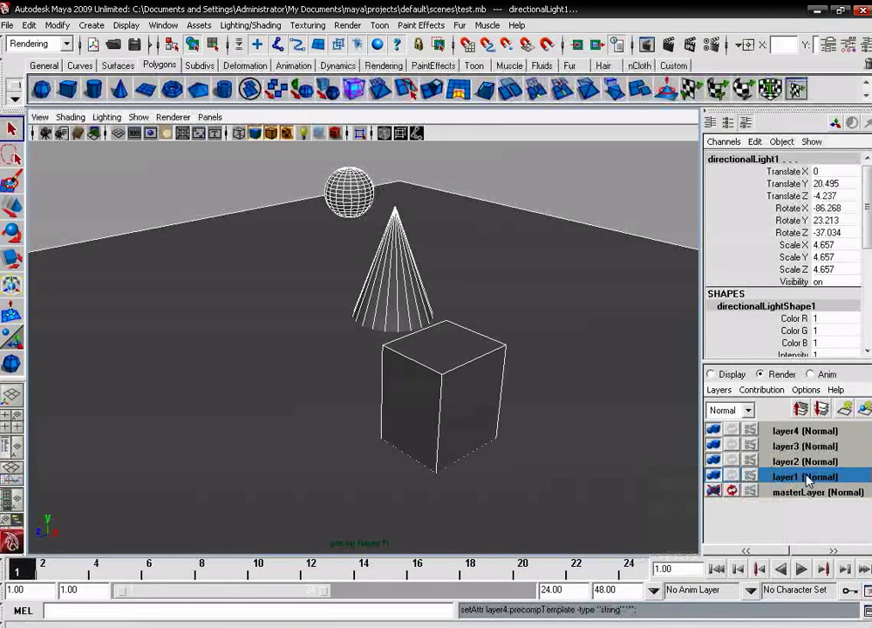
{"action": "double_click", "coordinate": [781, 476]}
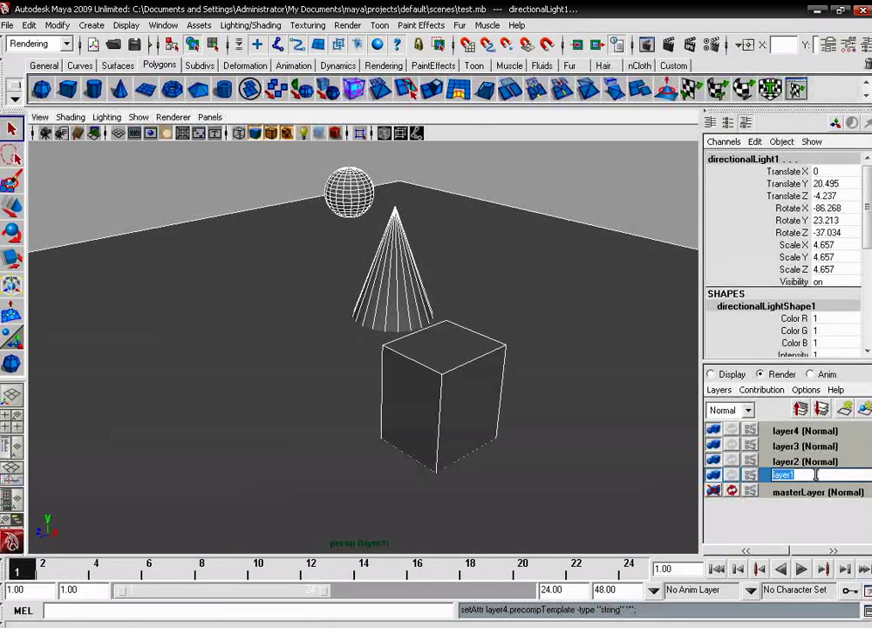
{"action": "type", "text": "diffu"}
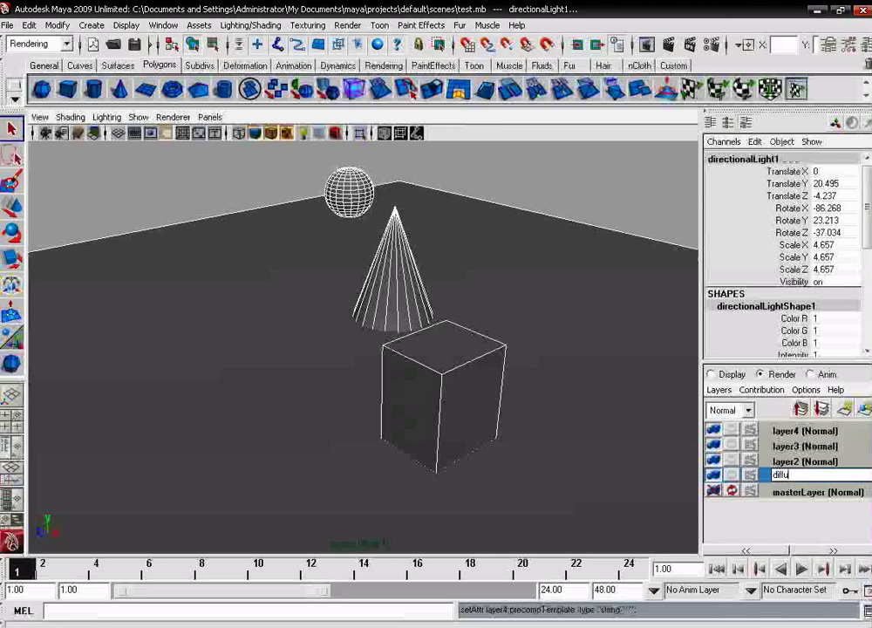
{"action": "type", "text": "se"}
{"action": "key", "text": "Return"}
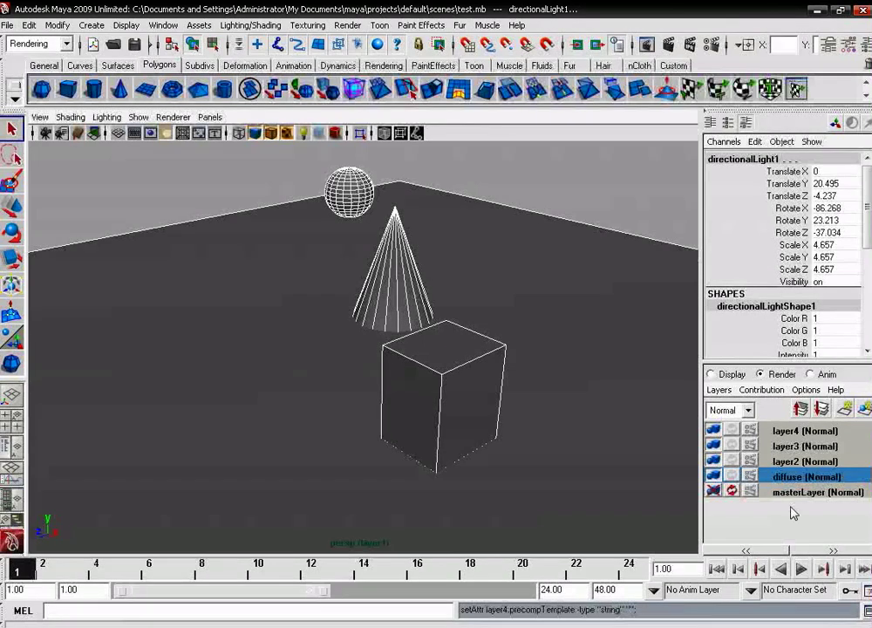
{"action": "double_click", "coordinate": [795, 460]}
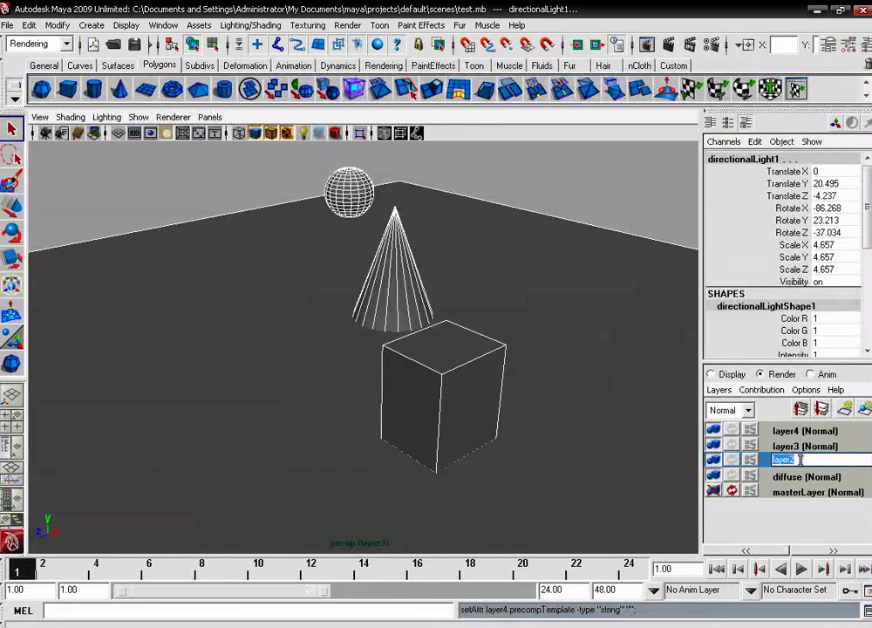
{"action": "type", "text": "shado"}
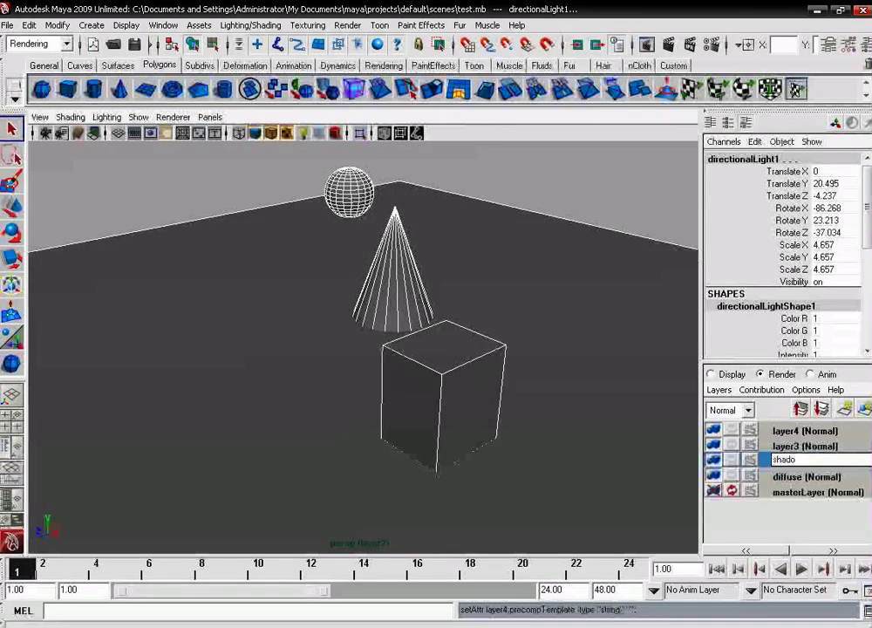
{"action": "type", "text": "w"}
{"action": "key", "text": "Return"}
- Rename layer3 to 'ambien_occ' and layer4 to 'zdepth', then deselect the light
{"action": "double_click", "coordinate": [814, 445]}
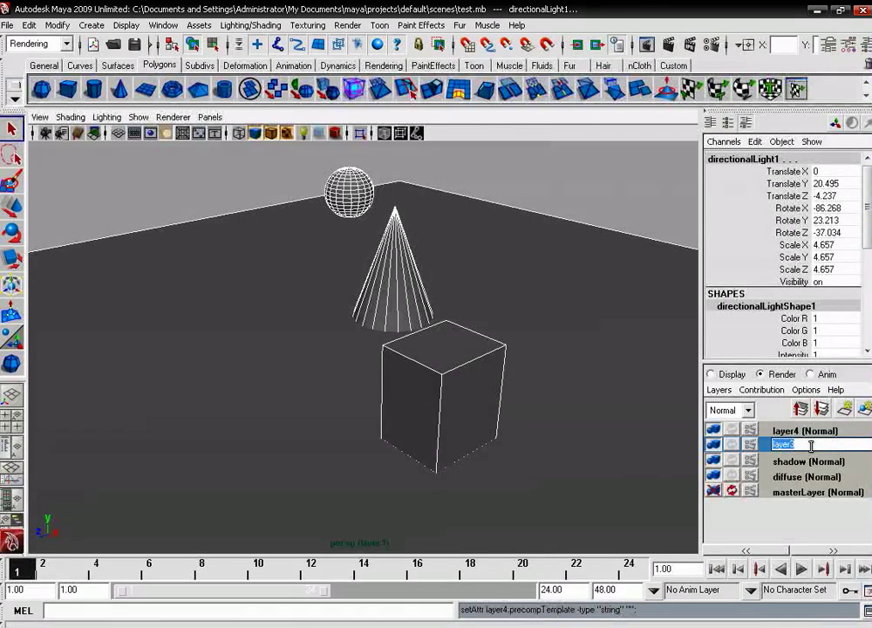
{"action": "type", "text": "ambien occ"}
{"action": "key", "text": "Return"}
{"action": "double_click", "coordinate": [820, 431]}
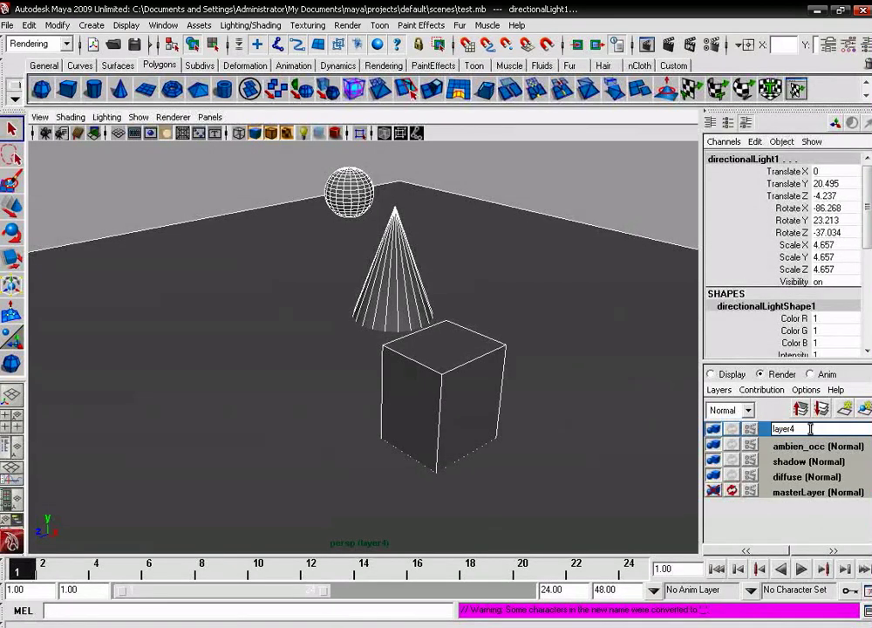
{"action": "double_click", "coordinate": [809, 429]}
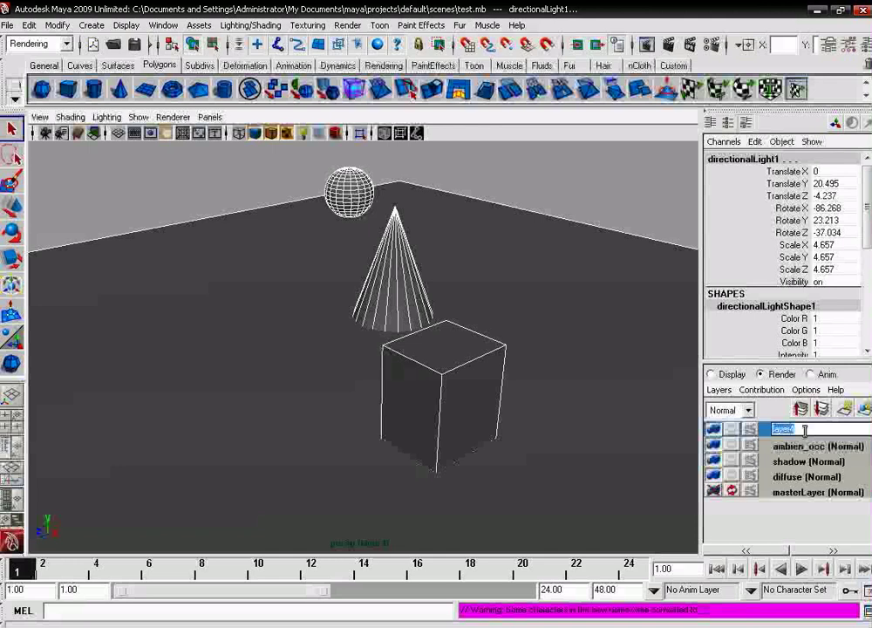
{"action": "type", "text": "zdep"}
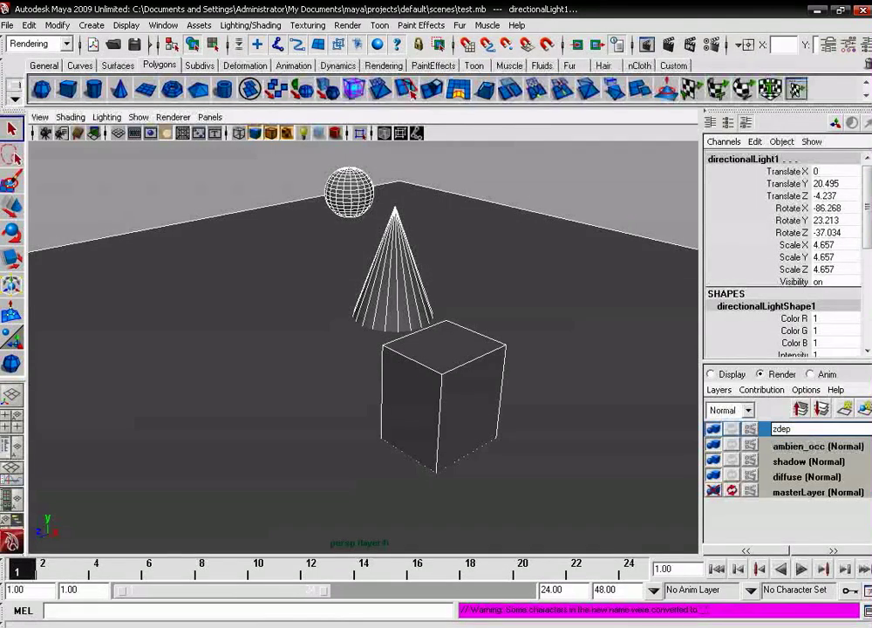
{"action": "type", "text": "th"}
{"action": "key", "text": "Return"}
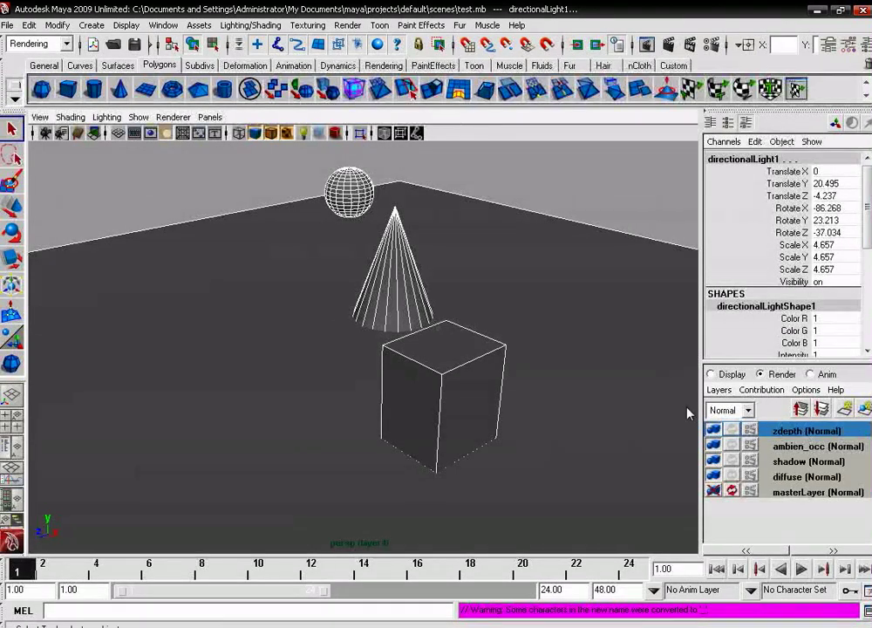
{"action": "left_click", "coordinate": [533, 187]}
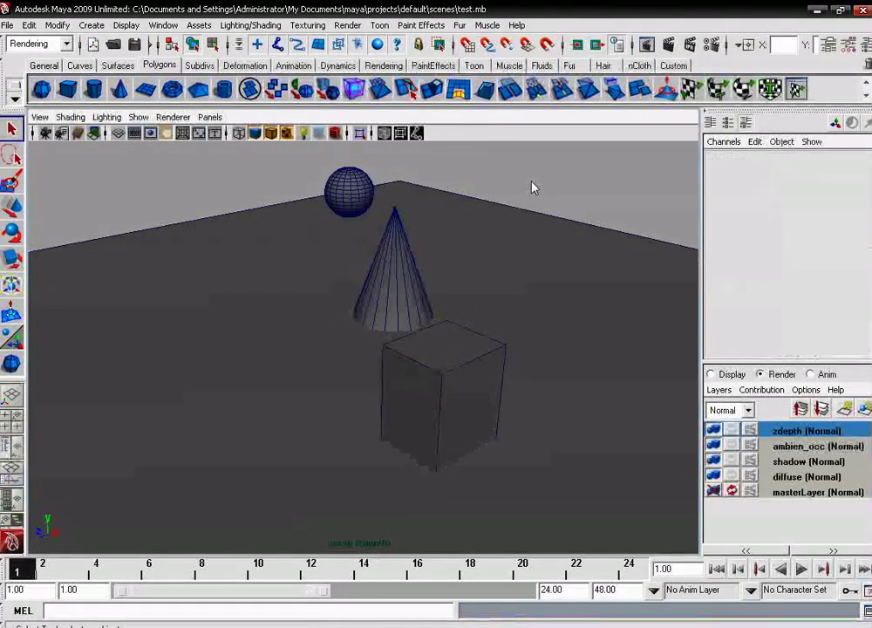
- Make the diffuse layer current with the Rendering menu set active
{"action": "left_click", "coordinate": [811, 446]}
{"action": "left_click", "coordinate": [814, 476]}
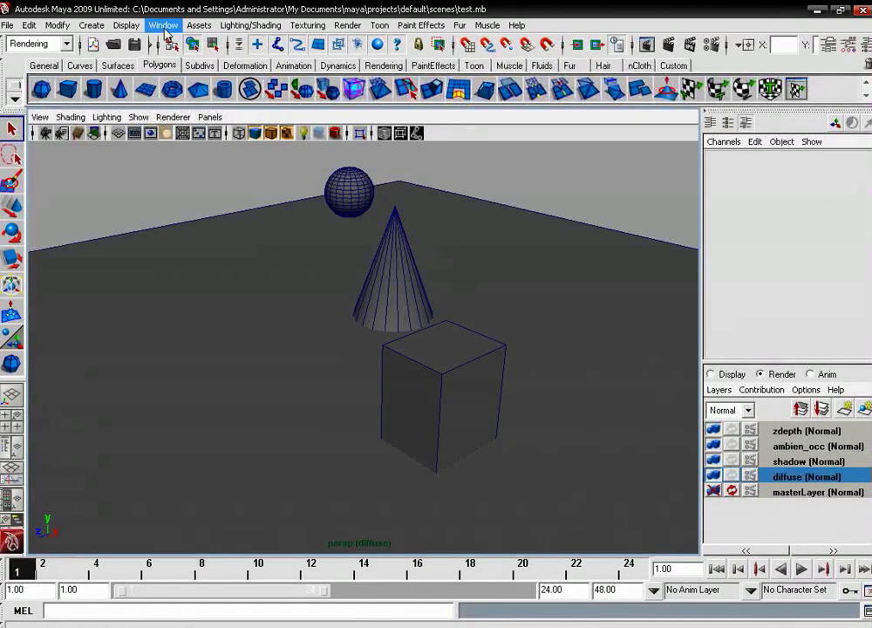
{"action": "left_click", "coordinate": [41, 44]}
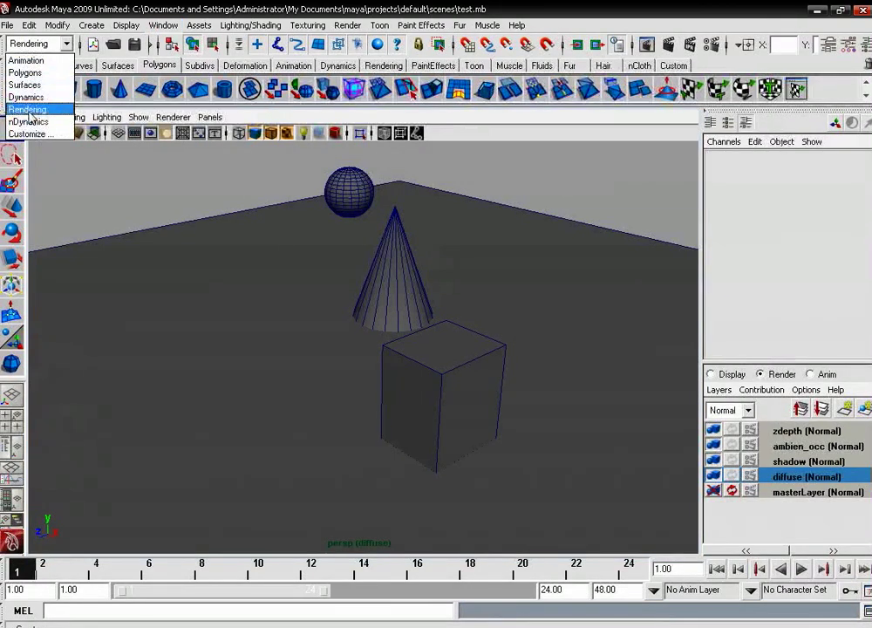
{"action": "left_click", "coordinate": [29, 110]}
{"action": "left_click", "coordinate": [159, 26]}
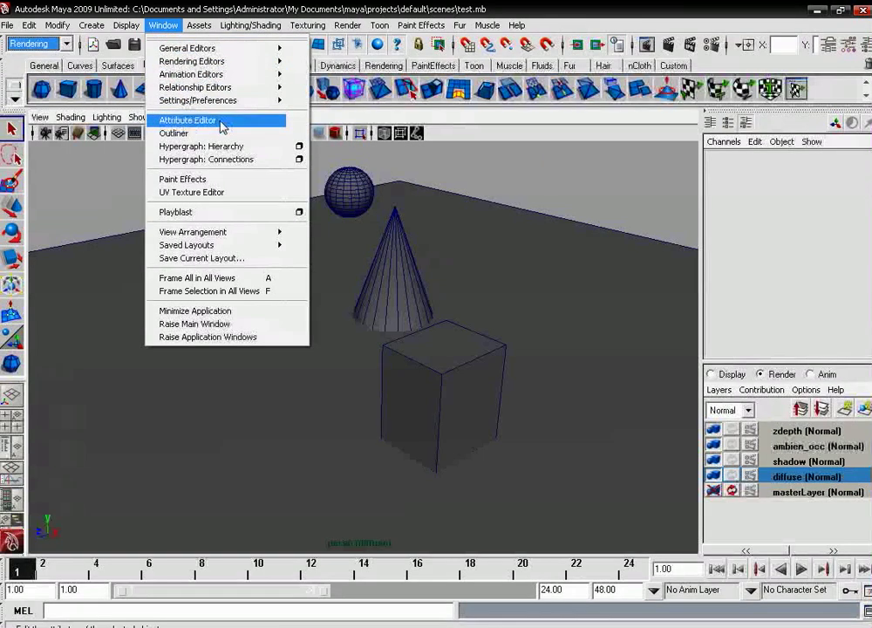
{"action": "left_click", "coordinate": [188, 119]}
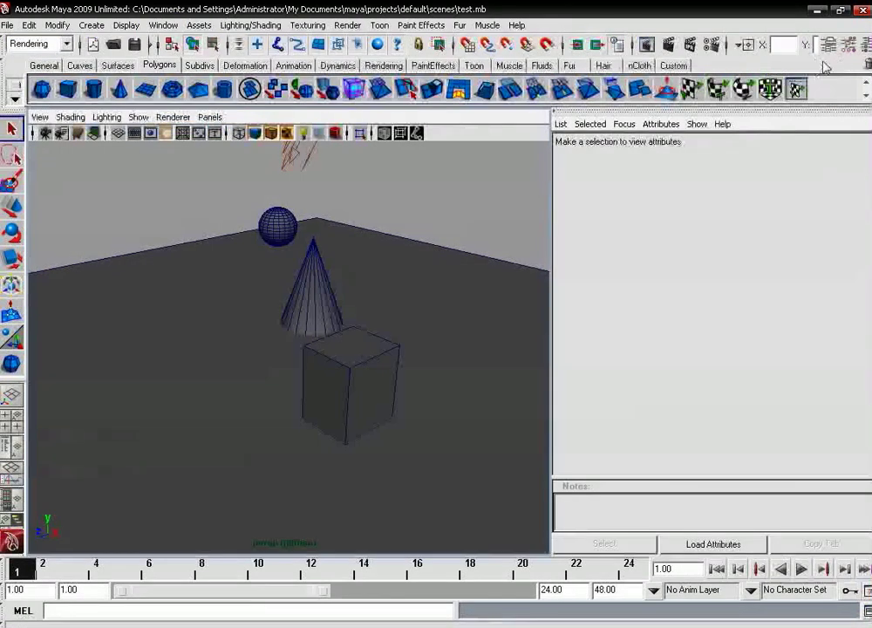
{"action": "left_click", "coordinate": [866, 49]}
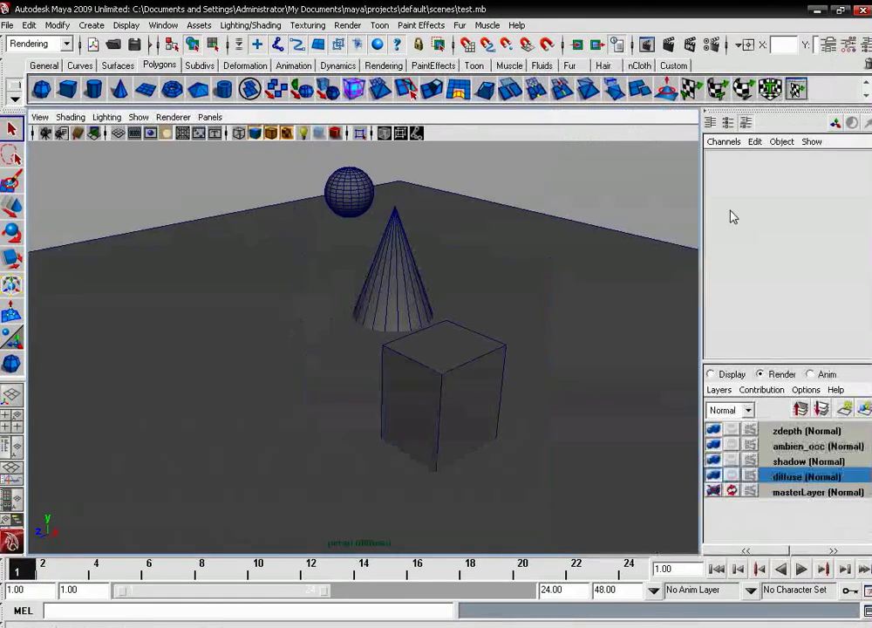
- Apply the Diffuse preset to the diffuse layer's attributes, then make shadow current
{"action": "right_click", "coordinate": [807, 480]}
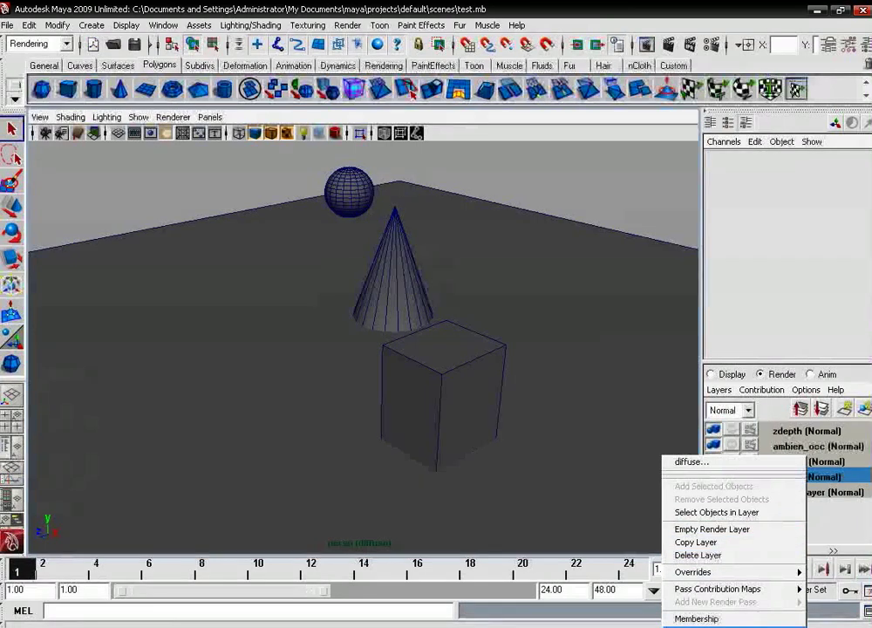
{"action": "left_click", "coordinate": [691, 461]}
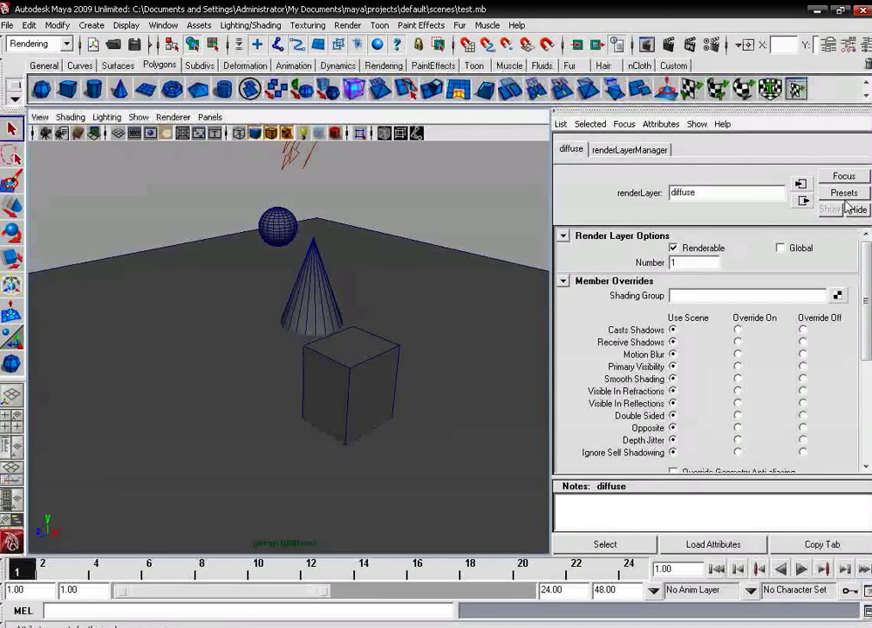
{"action": "left_click", "coordinate": [842, 192]}
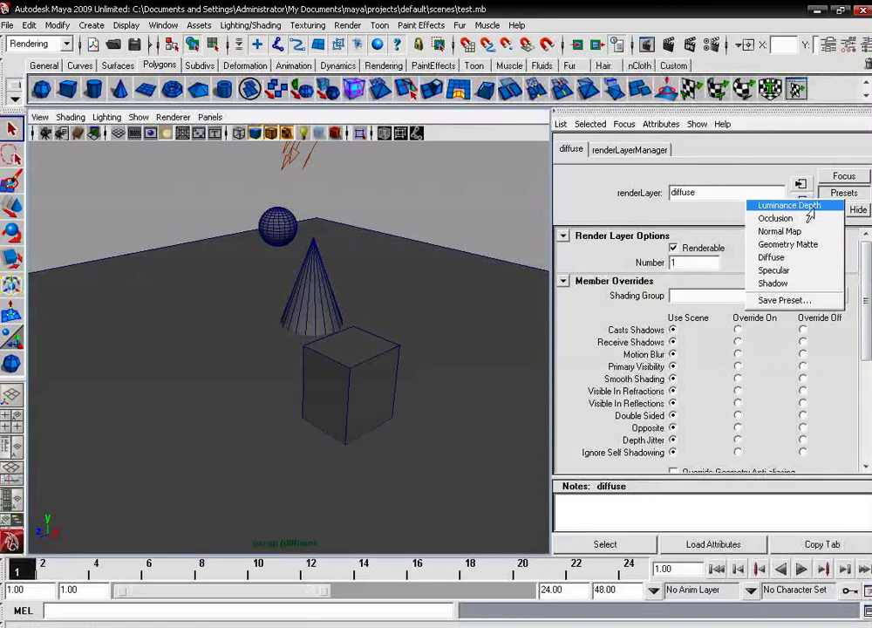
{"action": "left_click", "coordinate": [799, 257]}
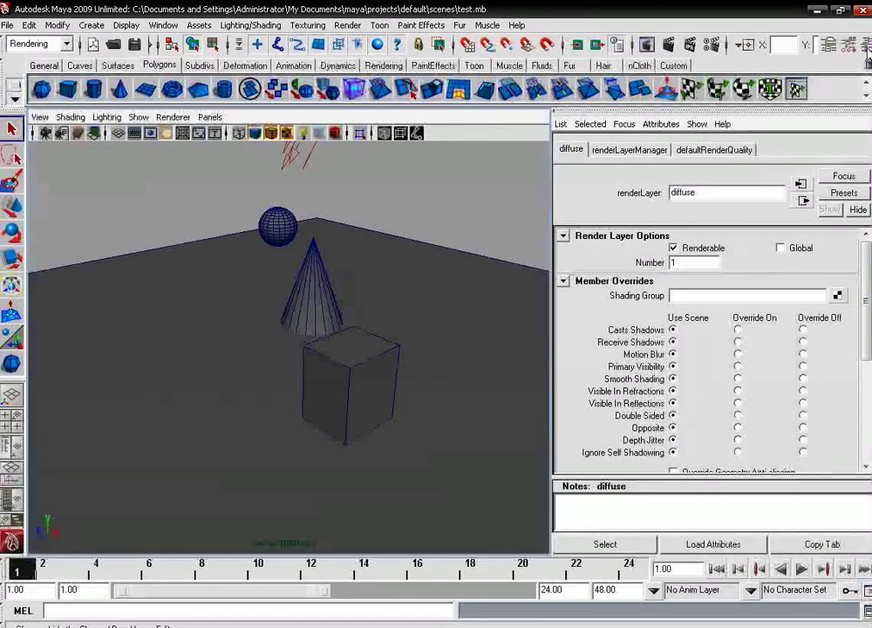
{"action": "key", "text": "ctrl+a"}
{"action": "left_click", "coordinate": [789, 462]}
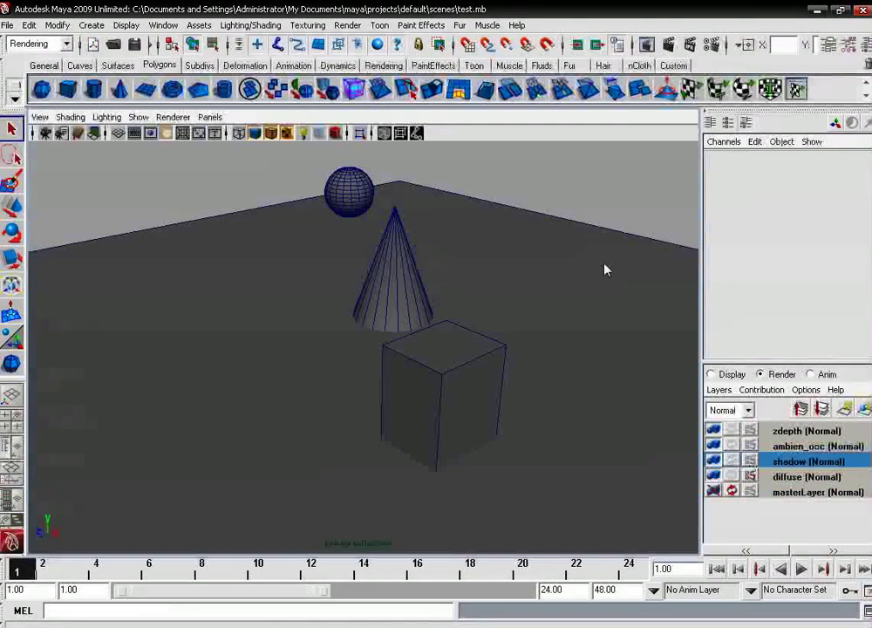
- Apply the Shadow preset to the shadow layer in the Attribute Editor
{"action": "right_click", "coordinate": [807, 461]}
{"action": "left_click", "coordinate": [694, 462]}
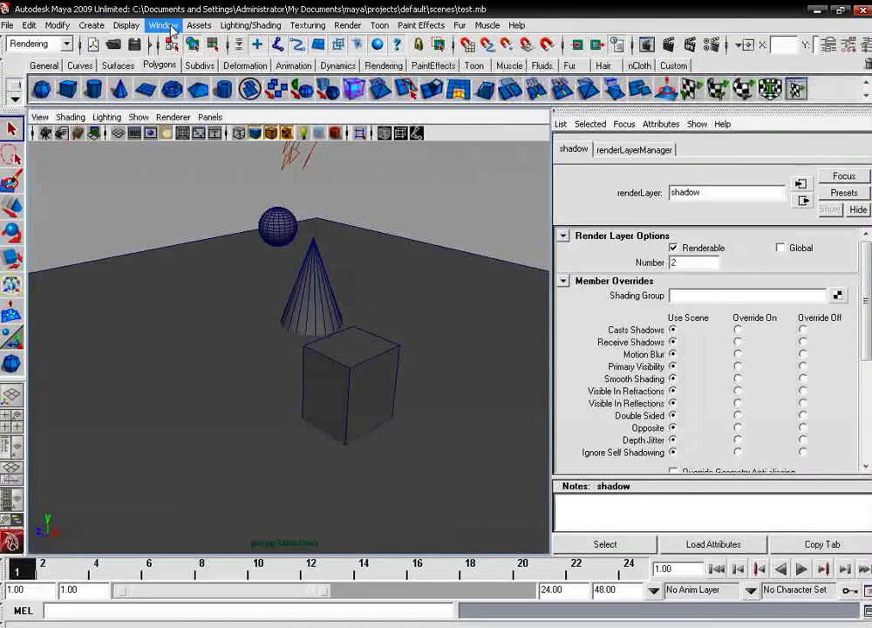
{"action": "left_click", "coordinate": [162, 26]}
{"action": "left_click", "coordinate": [207, 122]}
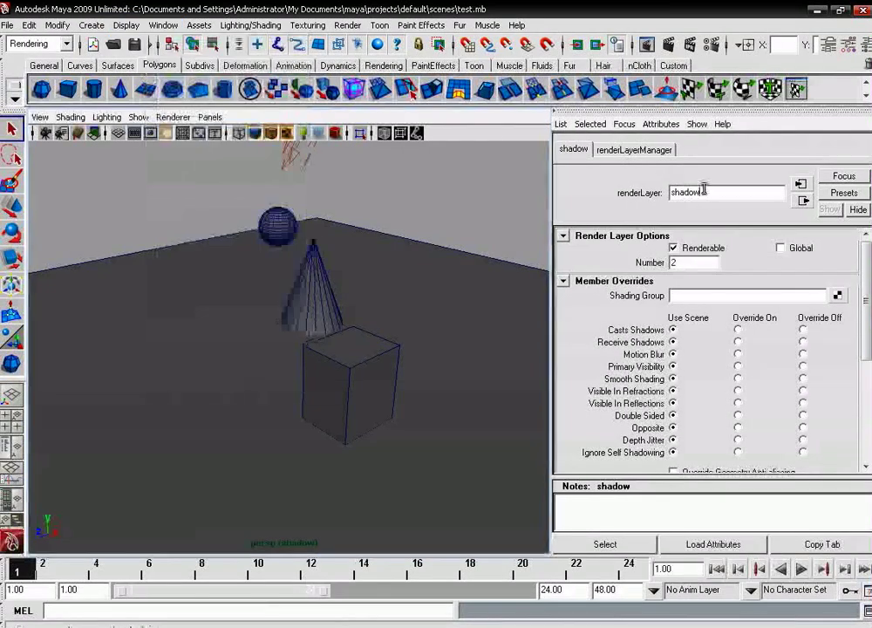
{"action": "double_click", "coordinate": [705, 192]}
{"action": "left_click", "coordinate": [843, 192]}
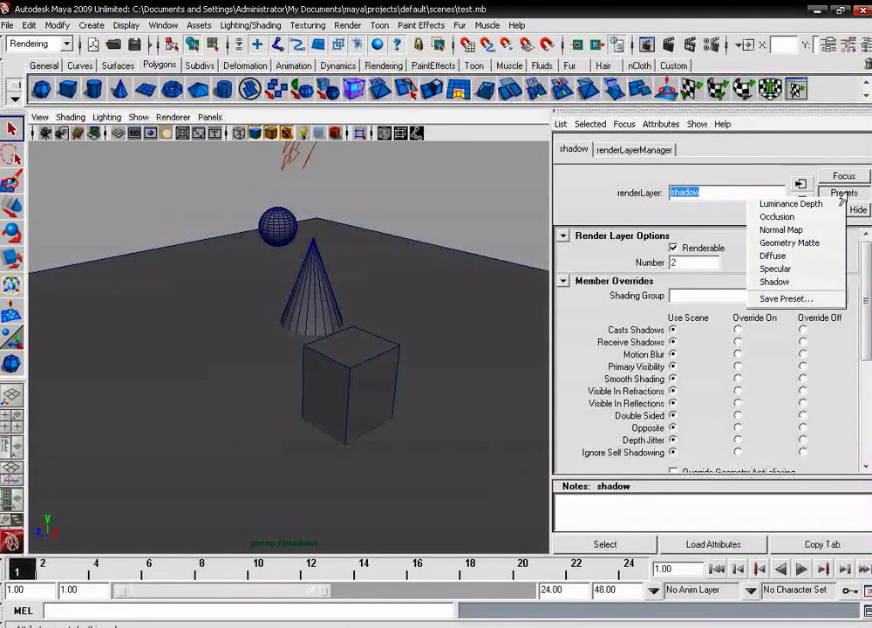
{"action": "left_click", "coordinate": [807, 282]}
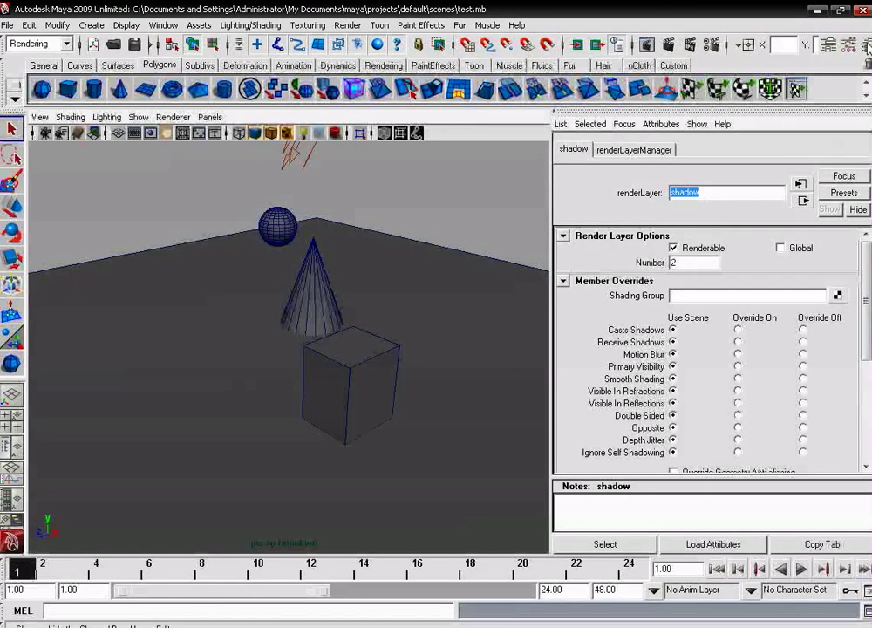
{"action": "key", "text": "ctrl+a"}
- Apply the Occlusion preset to ambien_occ, adding surfaceShader1 driven by mib_amb_occlusion1
{"action": "left_click", "coordinate": [821, 449]}
{"action": "right_click", "coordinate": [821, 449]}
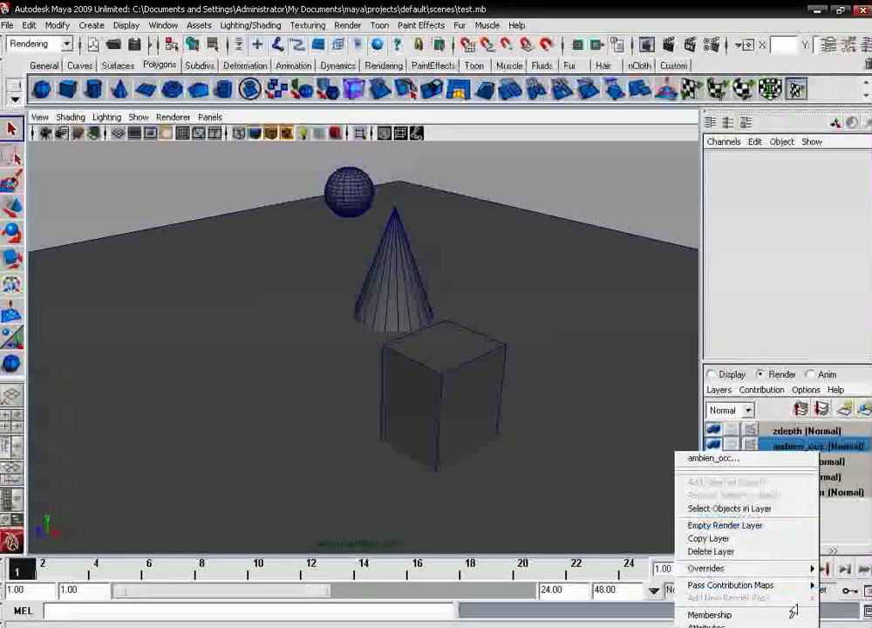
{"action": "left_click", "coordinate": [782, 624]}
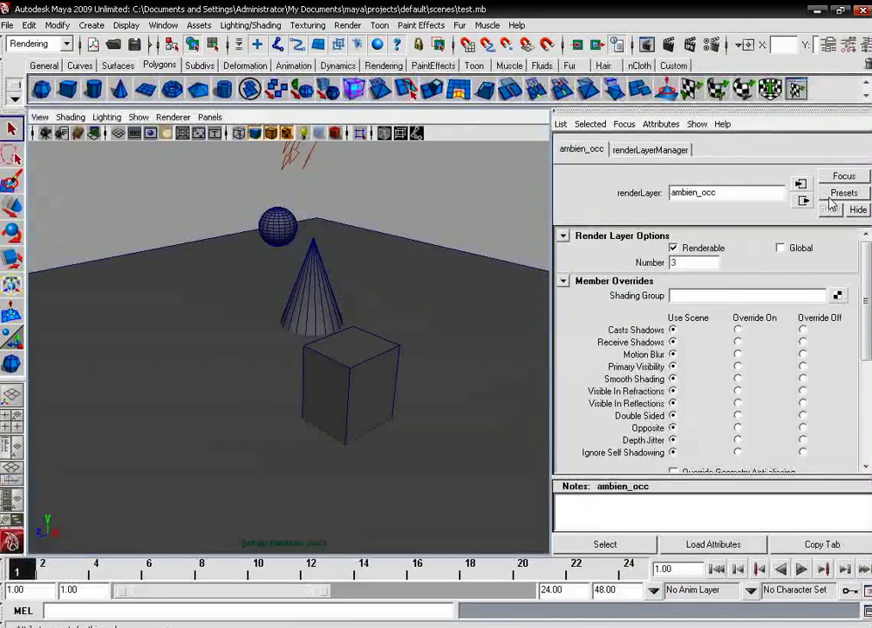
{"action": "left_click", "coordinate": [842, 193]}
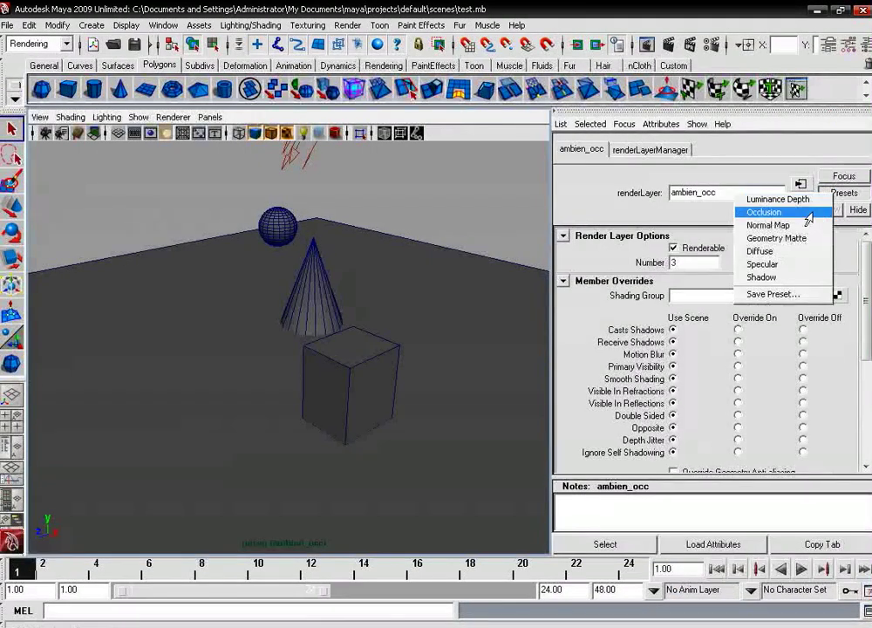
{"action": "left_click", "coordinate": [806, 212]}
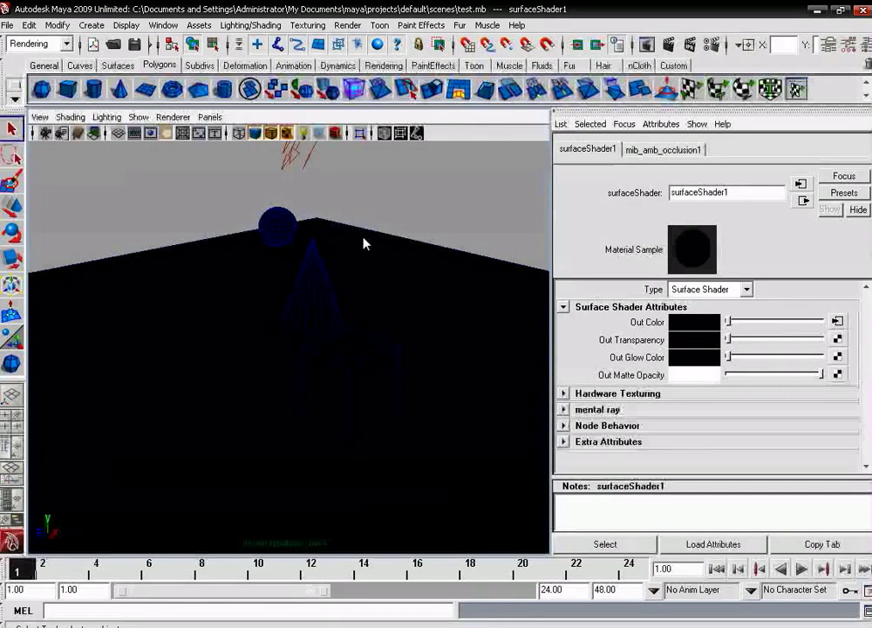
{"action": "key", "text": "ctrl+a"}
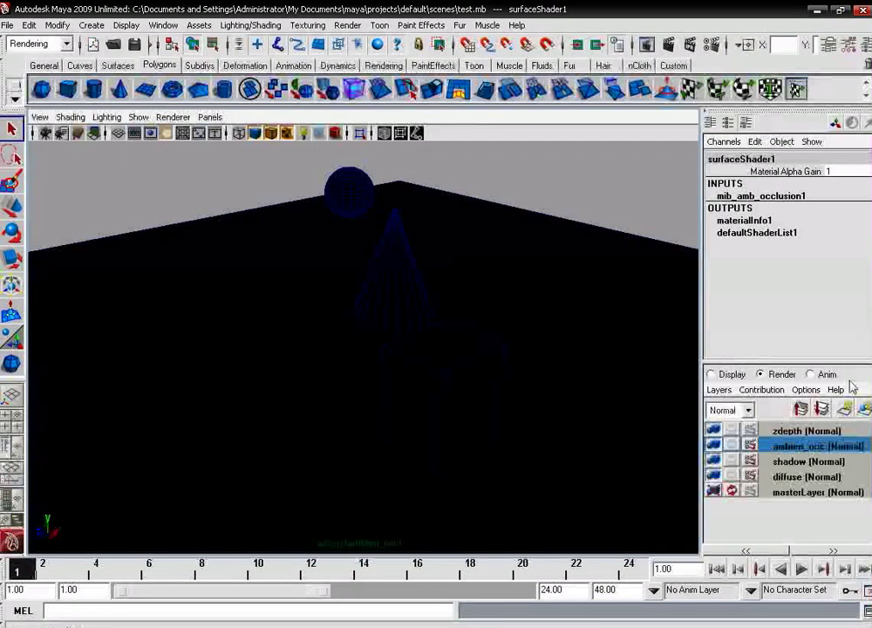
{"action": "left_click", "coordinate": [811, 431]}
- Apply the Luminance Depth preset to zdepth and return to the Channel Box/Layer Editor
{"action": "right_click", "coordinate": [811, 432]}
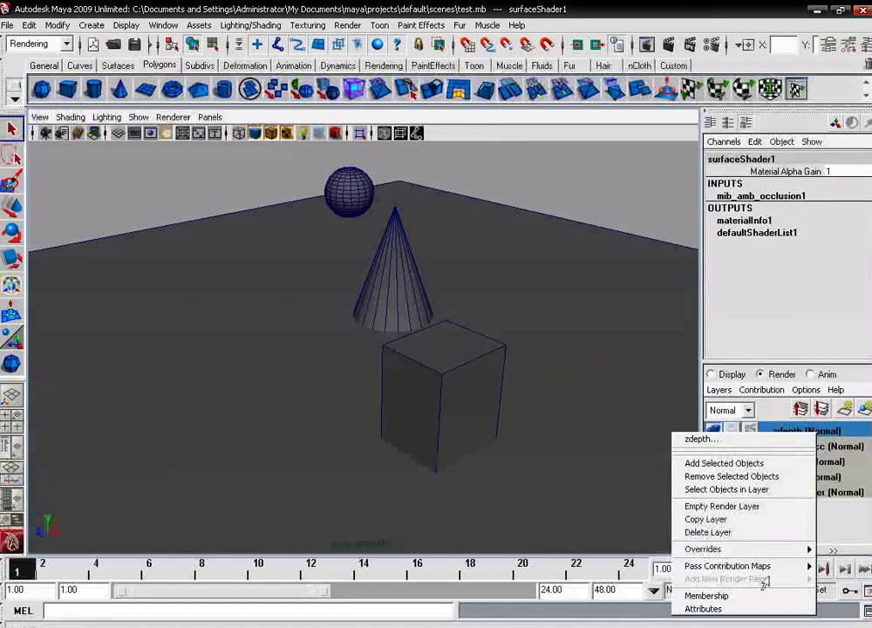
{"action": "left_click", "coordinate": [749, 610]}
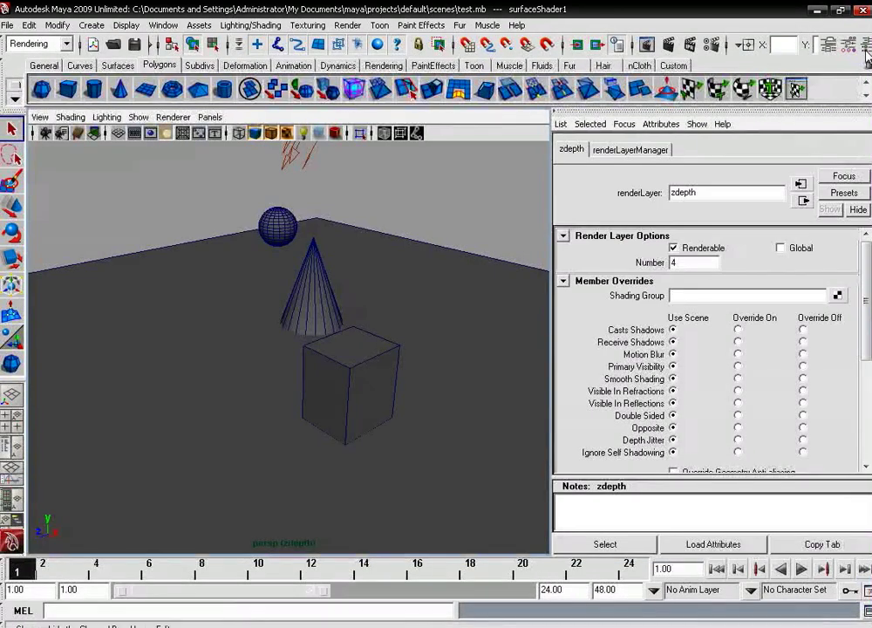
{"action": "left_click", "coordinate": [842, 192]}
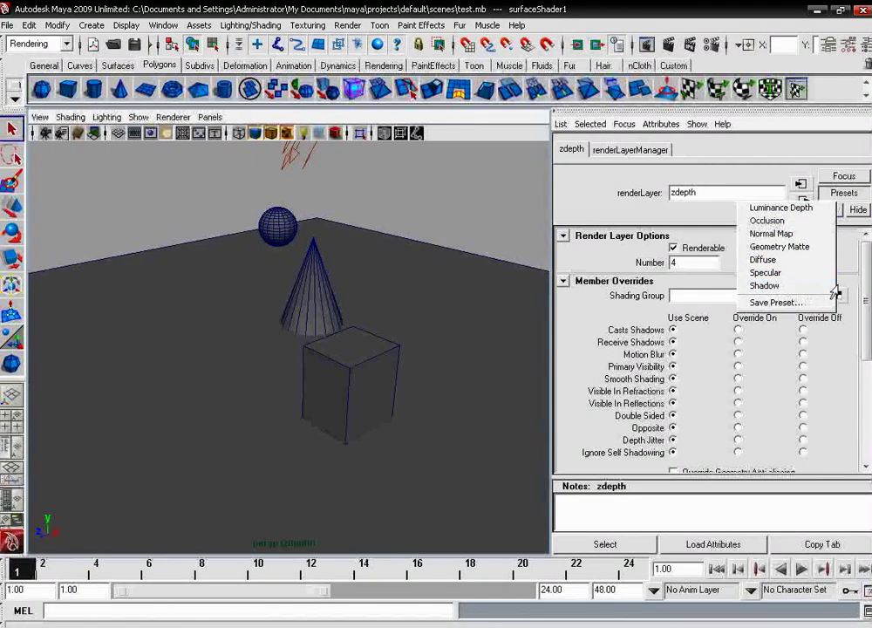
{"action": "left_click", "coordinate": [806, 208]}
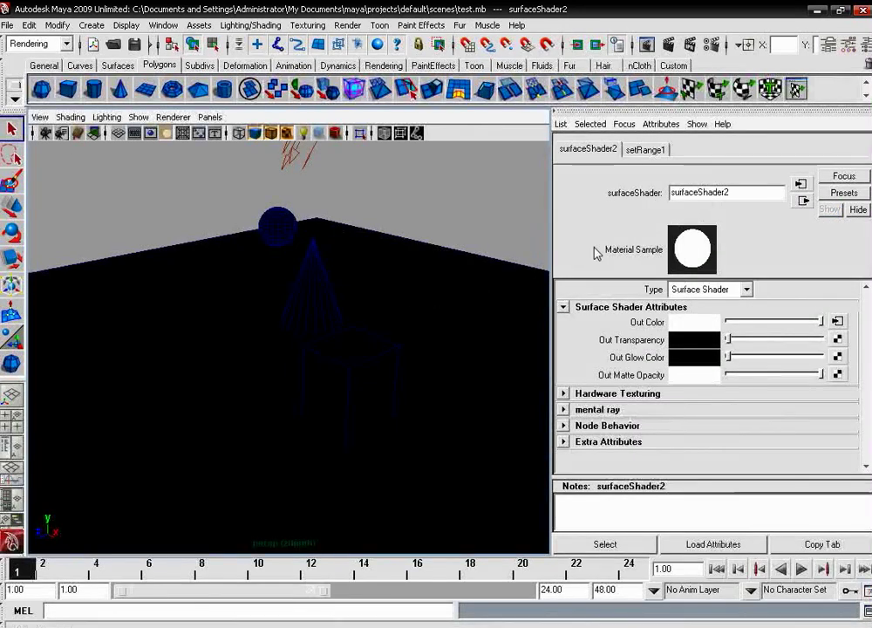
{"action": "left_click", "coordinate": [828, 47]}
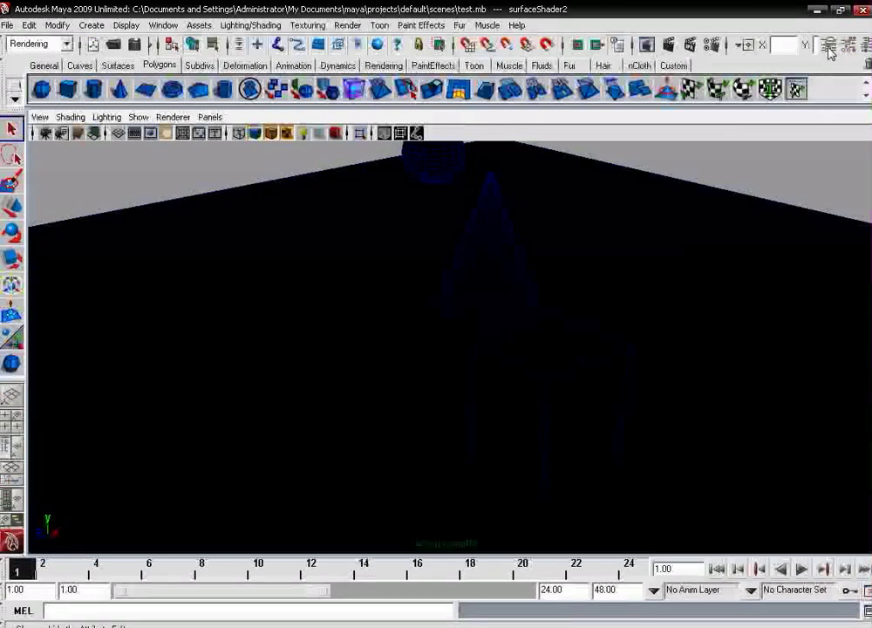
{"action": "left_click", "coordinate": [845, 48]}
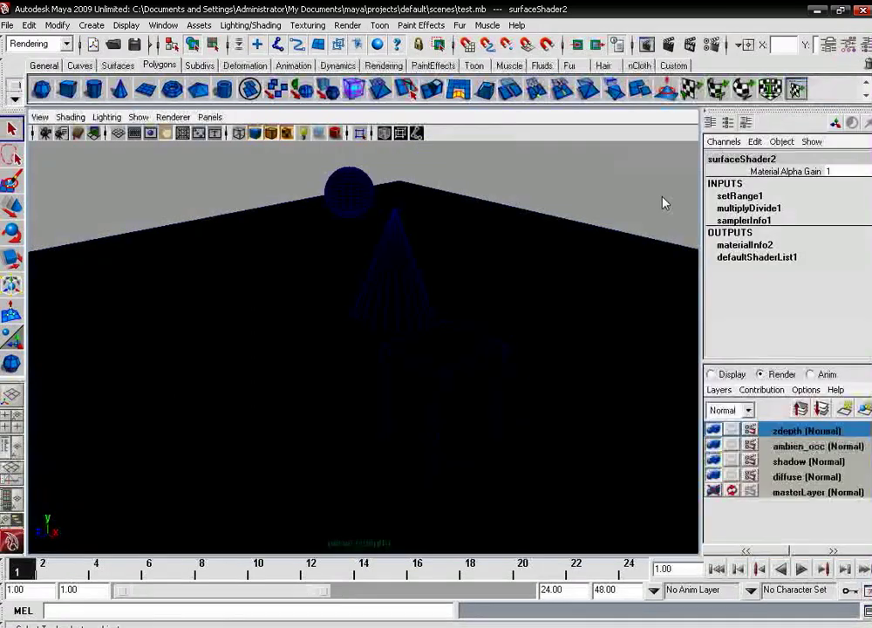
{"action": "left_click", "coordinate": [806, 478]}
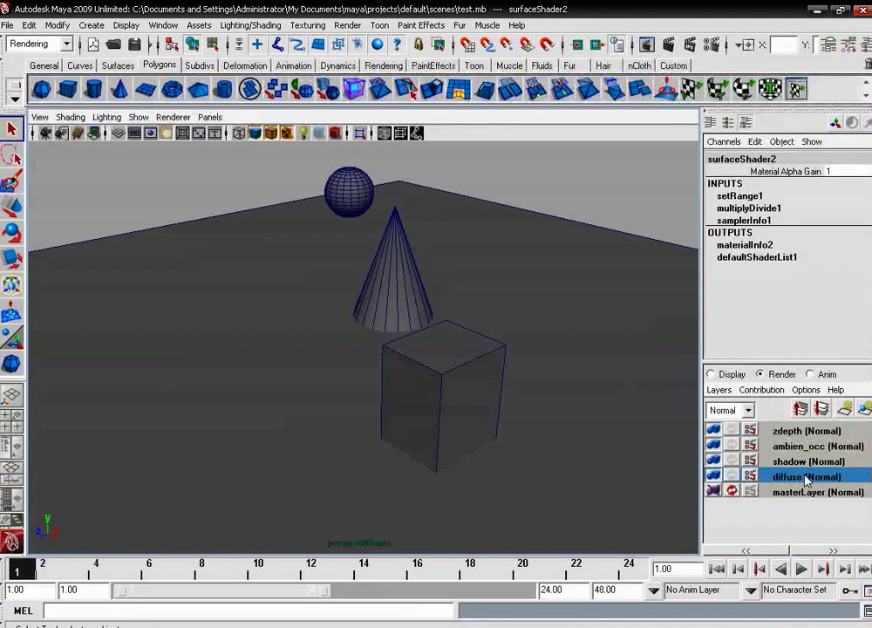
{"action": "left_click", "coordinate": [780, 462]}
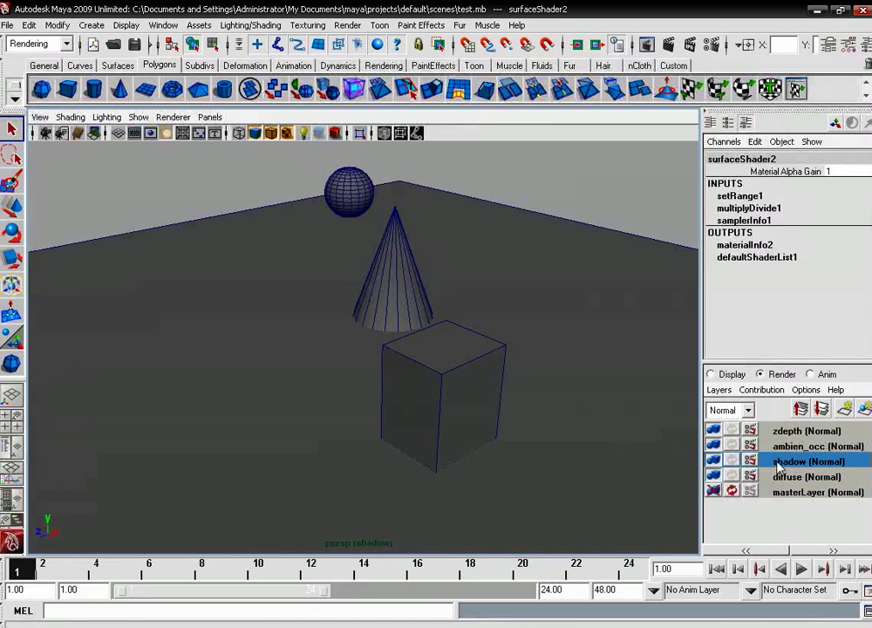
{"action": "left_click", "coordinate": [803, 446]}
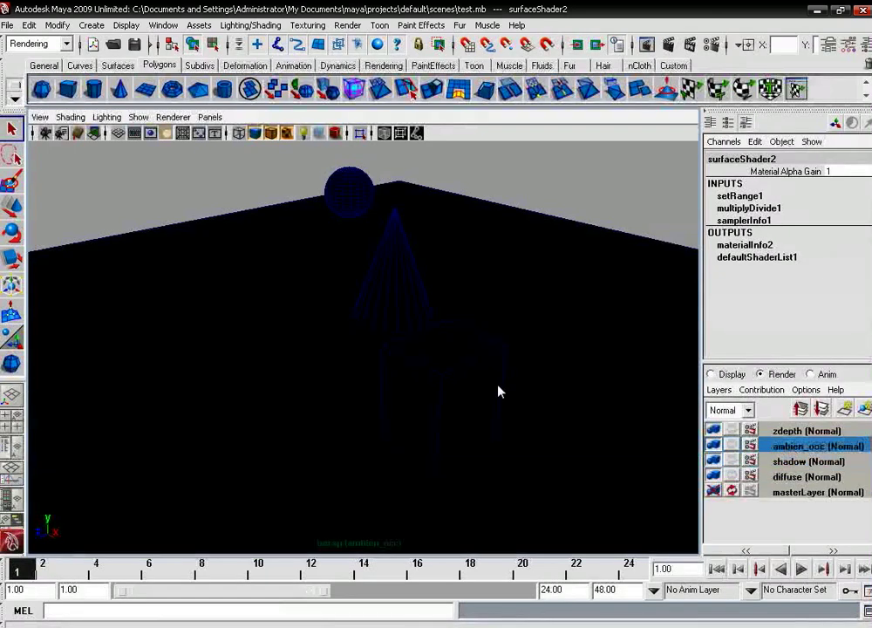
{"action": "left_click", "coordinate": [785, 432]}
{"action": "left_click", "coordinate": [798, 476]}
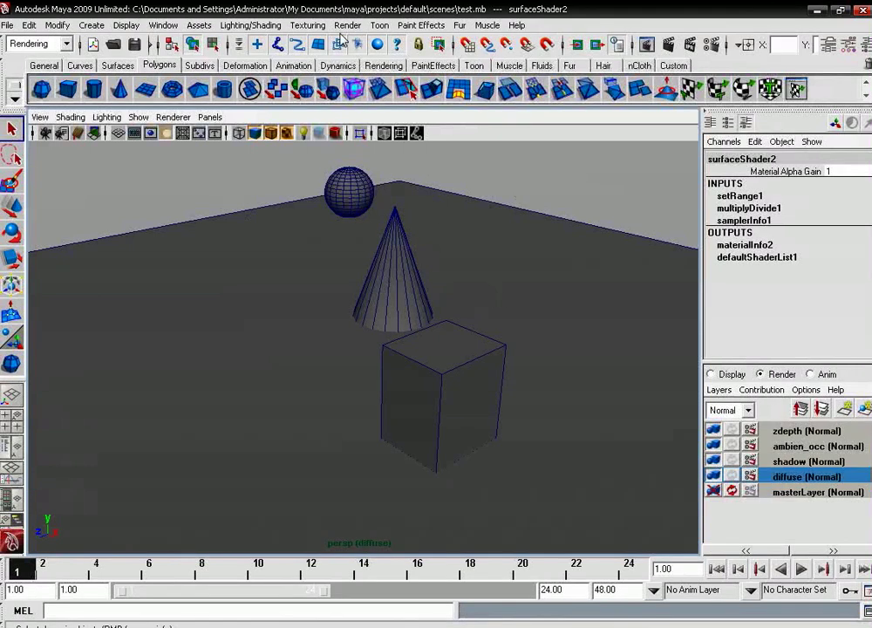
- Open Render Settings, narrow the window, and cycle through the four layers back to diffuse
{"action": "left_click", "coordinate": [708, 43]}
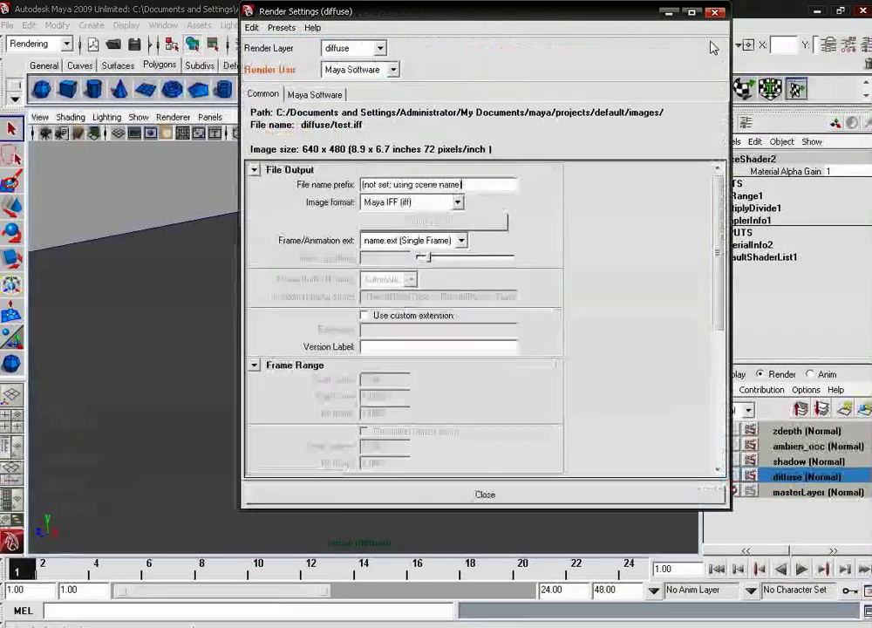
{"action": "left_click_drag", "start_coordinate": [516, 27], "coordinate": [452, 27]}
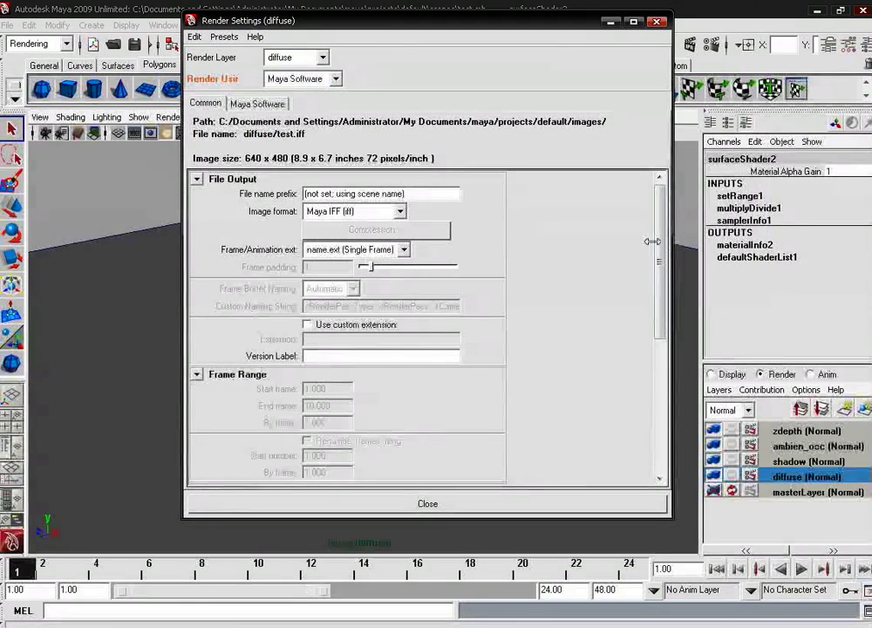
{"action": "left_click_drag", "start_coordinate": [669, 242], "coordinate": [558, 245]}
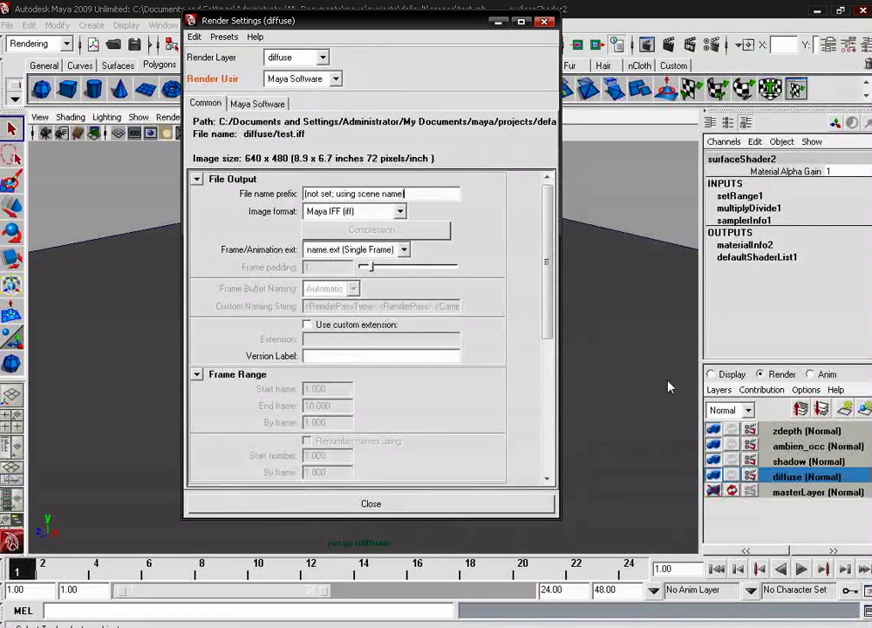
{"action": "left_click", "coordinate": [790, 462]}
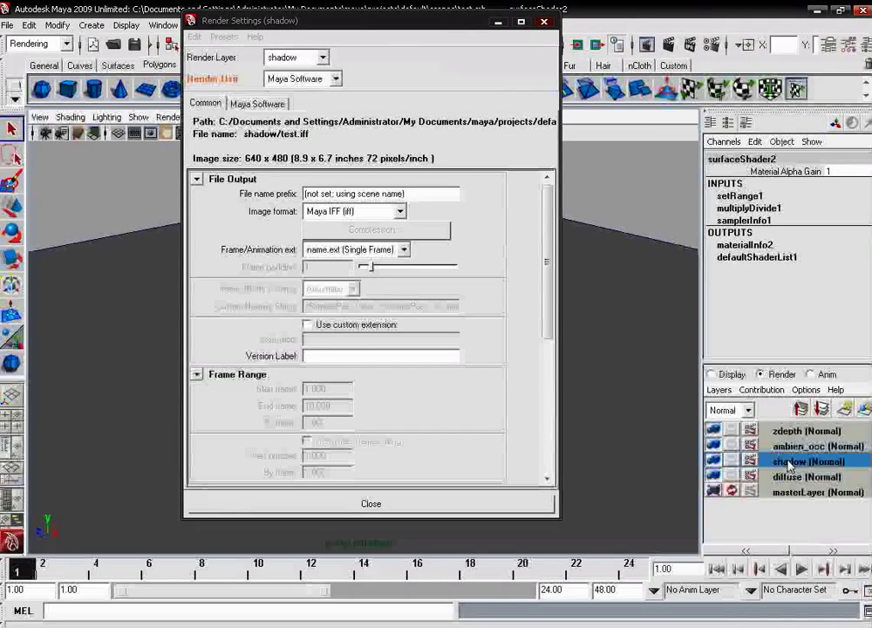
{"action": "left_click", "coordinate": [808, 445]}
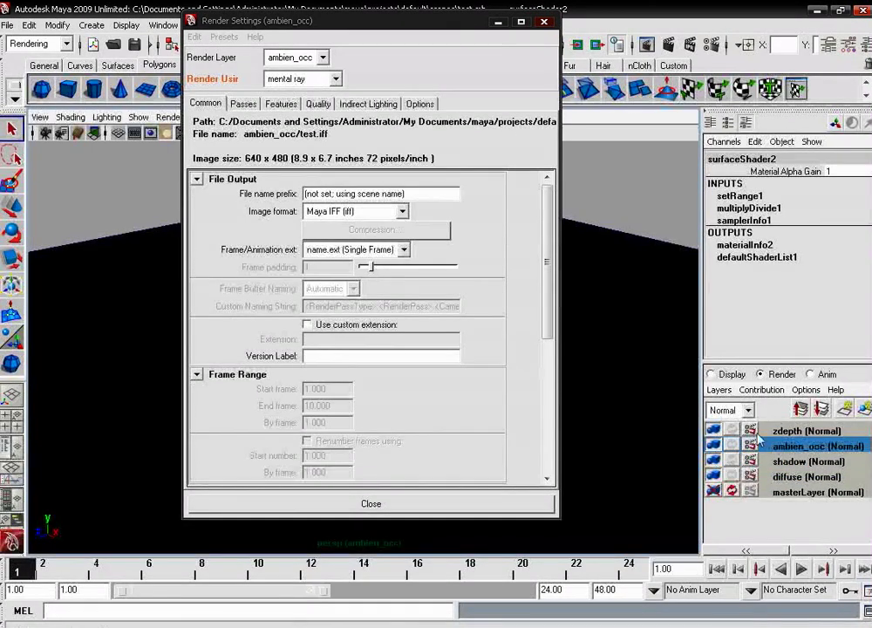
{"action": "left_click", "coordinate": [757, 436]}
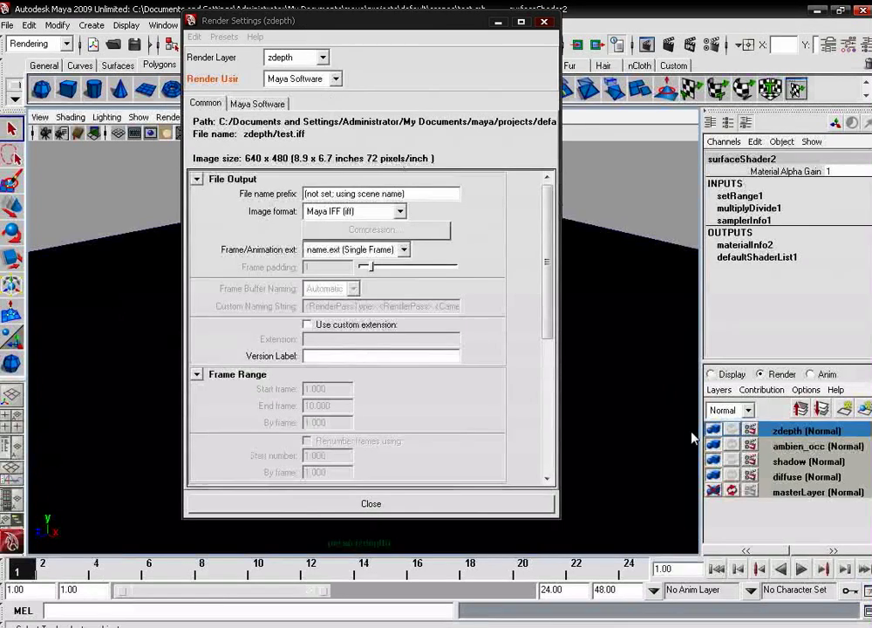
{"action": "left_click", "coordinate": [789, 476]}
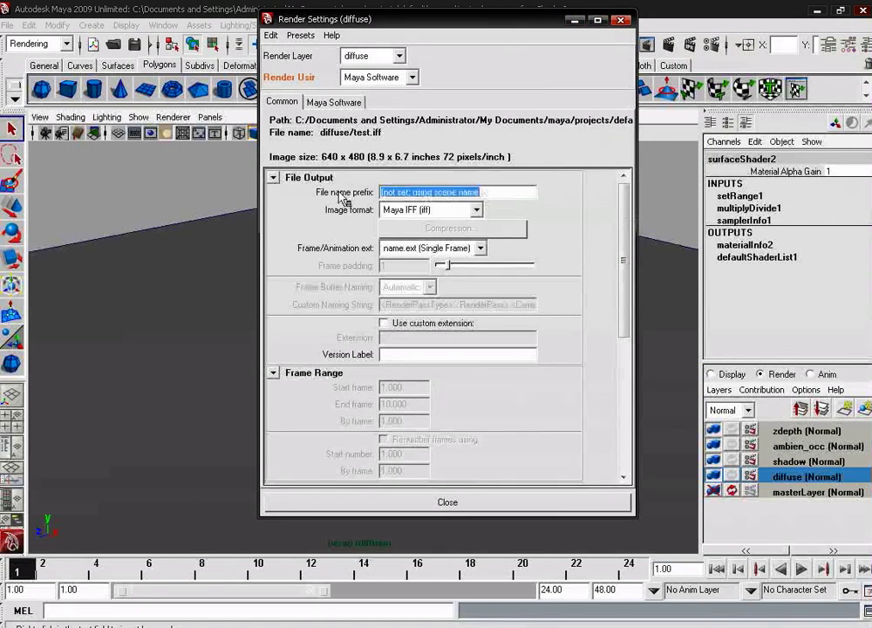
- Set the diffuse and shadow layers' file name prefix to <RenderLayer>
{"action": "right_click", "coordinate": [407, 196]}
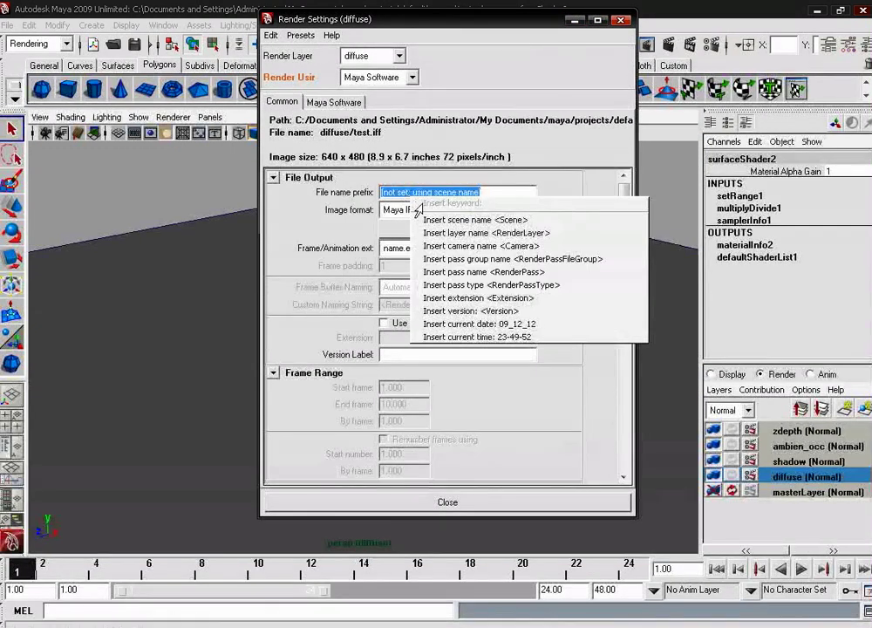
{"action": "left_click", "coordinate": [427, 233]}
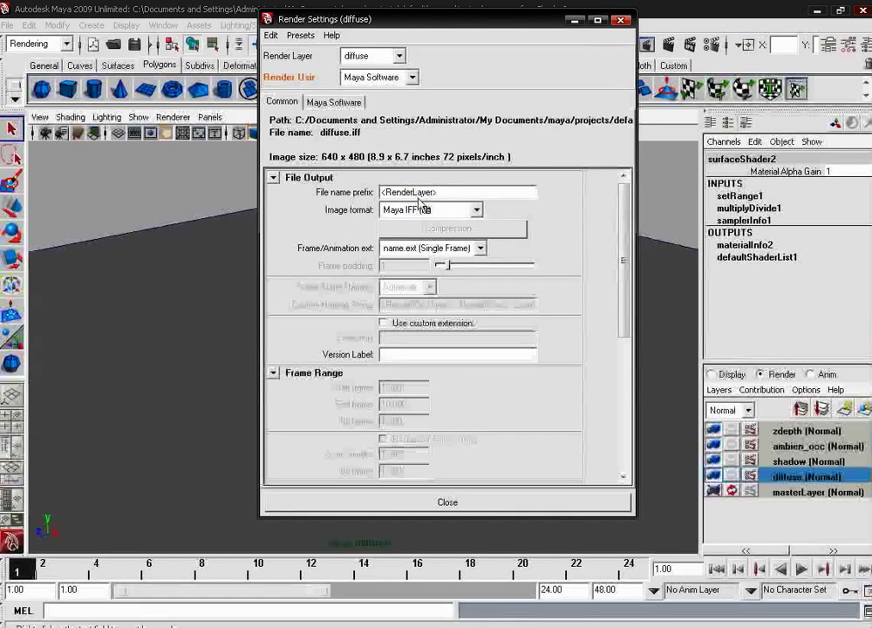
{"action": "left_click", "coordinate": [778, 462]}
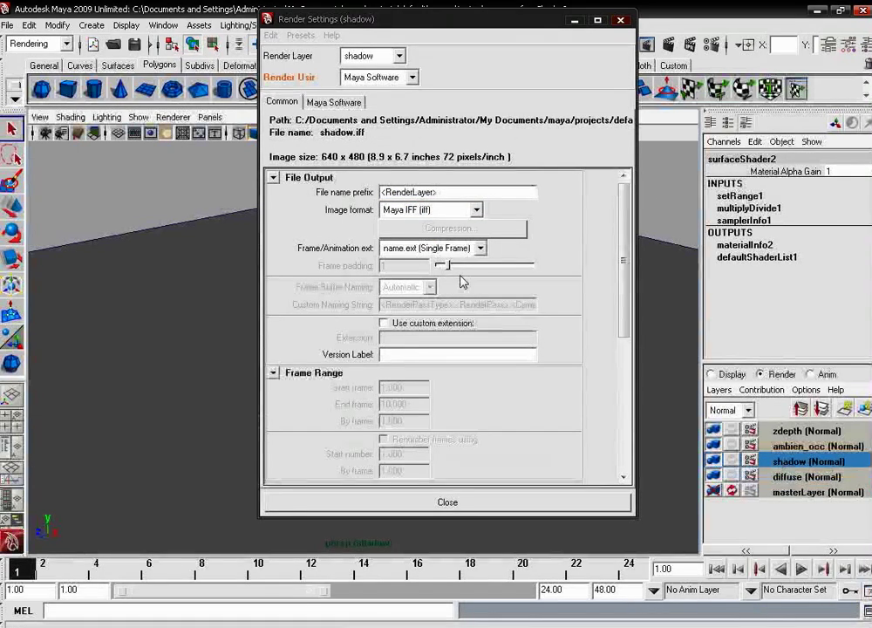
{"action": "left_click", "coordinate": [398, 196]}
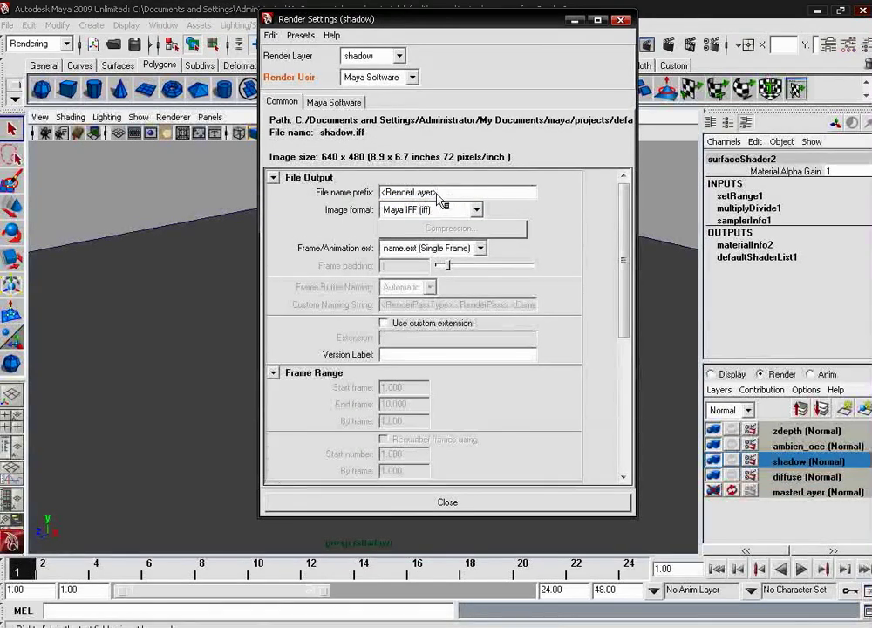
{"action": "double_click", "coordinate": [440, 198]}
{"action": "right_click", "coordinate": [394, 196]}
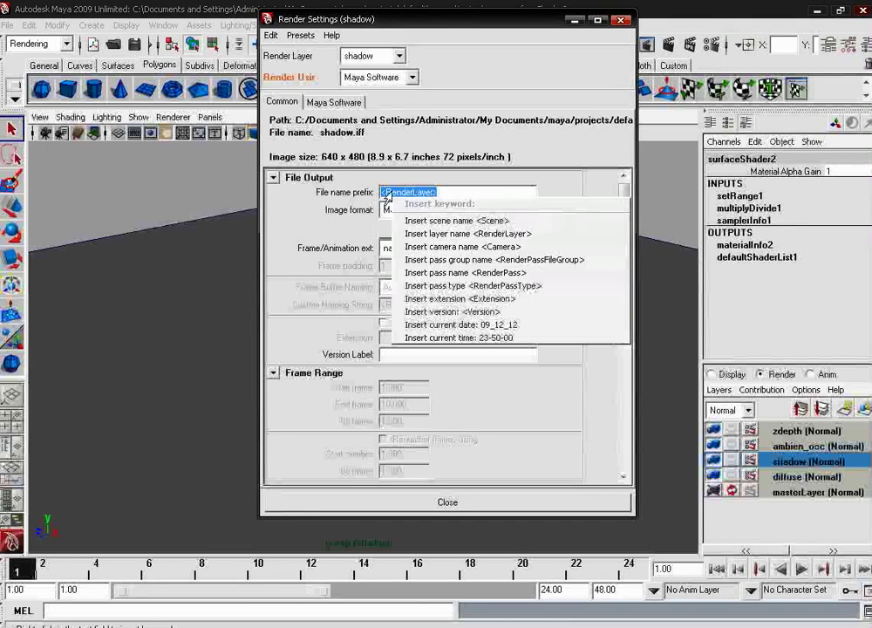
{"action": "left_click", "coordinate": [410, 234]}
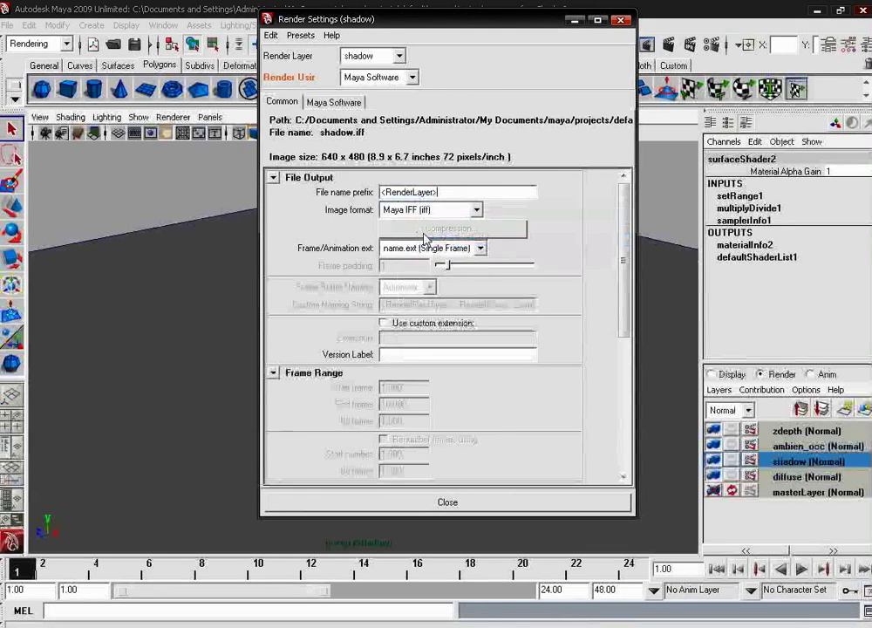
- Set the ambien_occ and zdepth layers' file name prefix to <RenderLayer>
{"action": "left_click", "coordinate": [793, 446]}
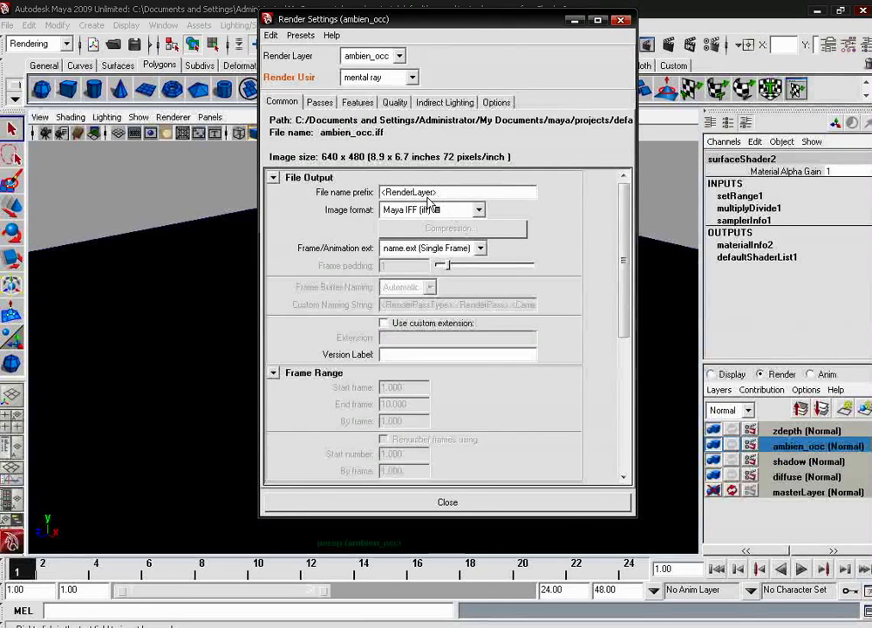
{"action": "triple_click", "coordinate": [410, 192]}
{"action": "right_click", "coordinate": [403, 197]}
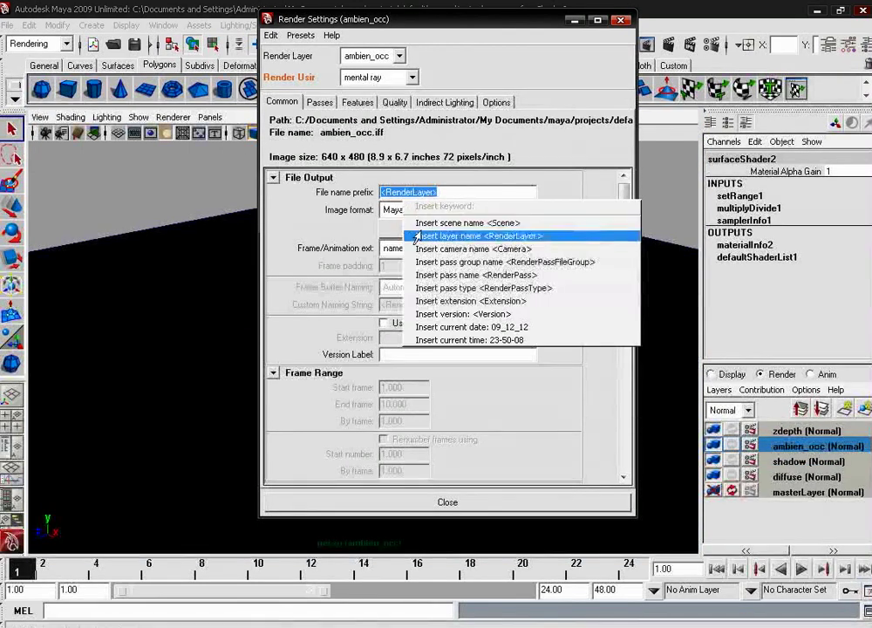
{"action": "left_click", "coordinate": [416, 235]}
{"action": "left_click", "coordinate": [773, 432]}
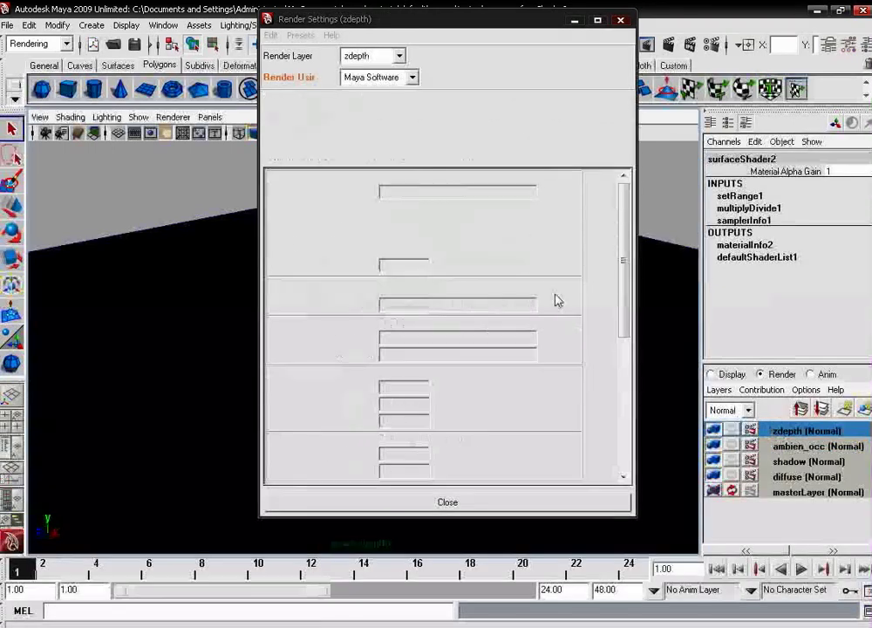
{"action": "double_click", "coordinate": [392, 193]}
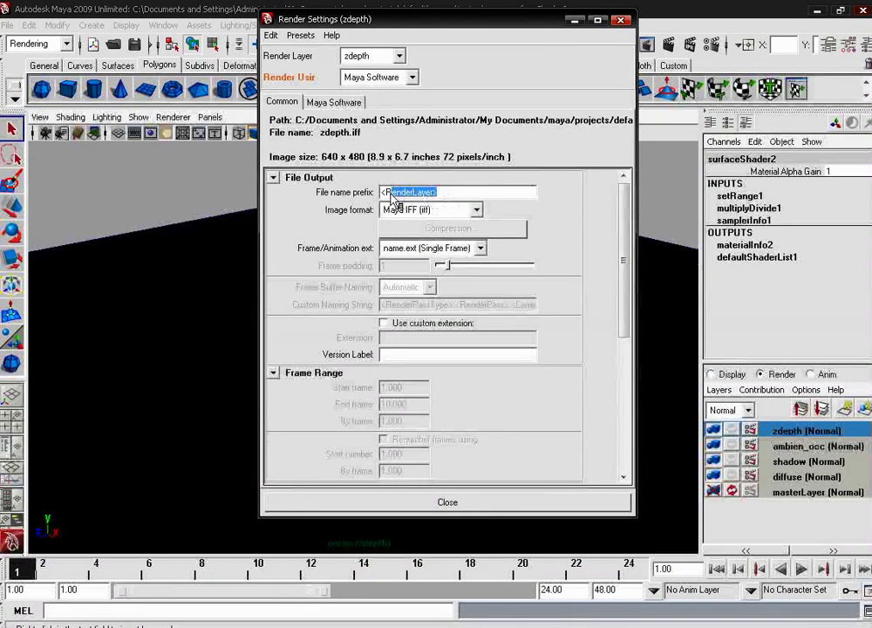
{"action": "right_click", "coordinate": [403, 199]}
{"action": "left_click", "coordinate": [453, 239]}
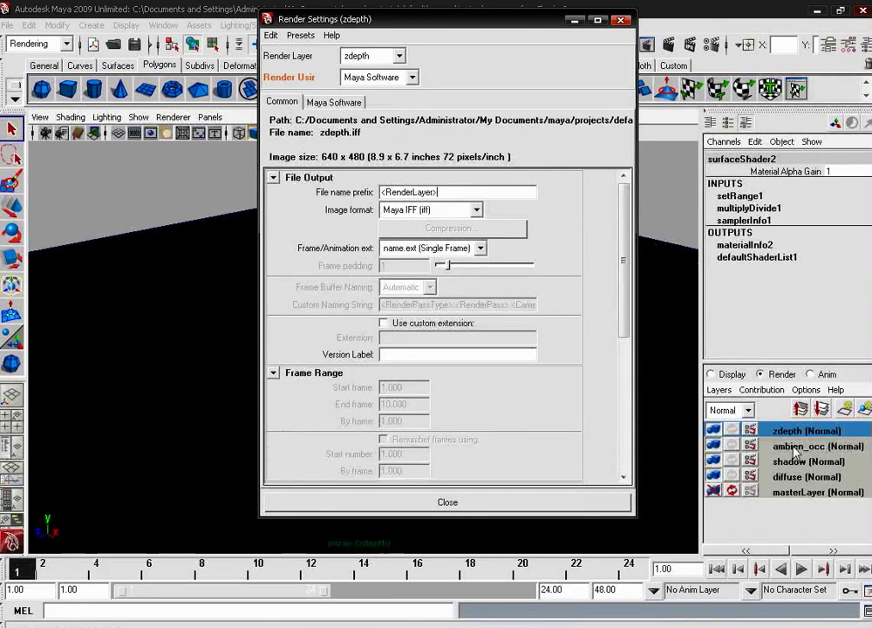
- Check each layer's output file name, widening Render Settings to read the full path
{"action": "left_click", "coordinate": [793, 476]}
{"action": "left_click", "coordinate": [797, 461]}
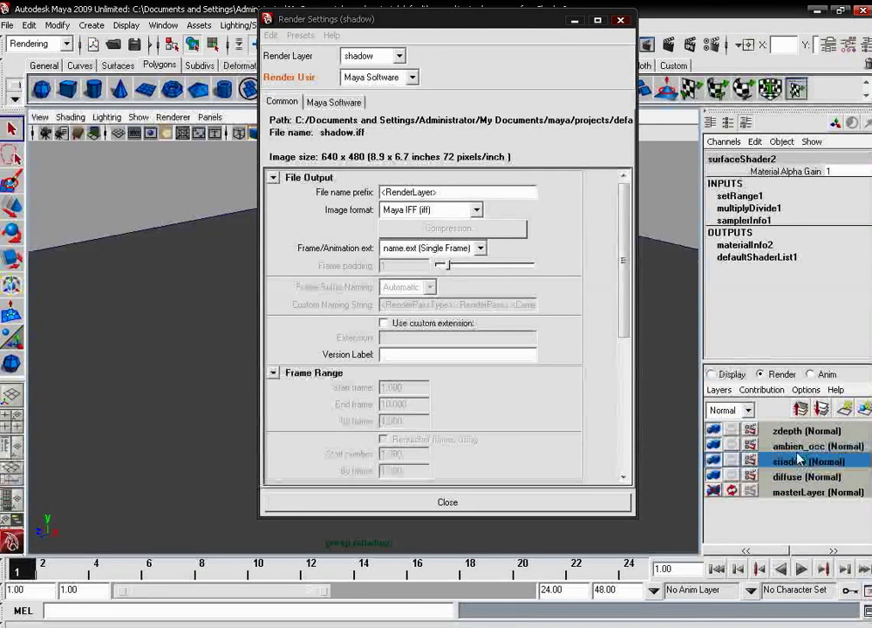
{"action": "left_click", "coordinate": [797, 445]}
{"action": "left_click", "coordinate": [796, 431]}
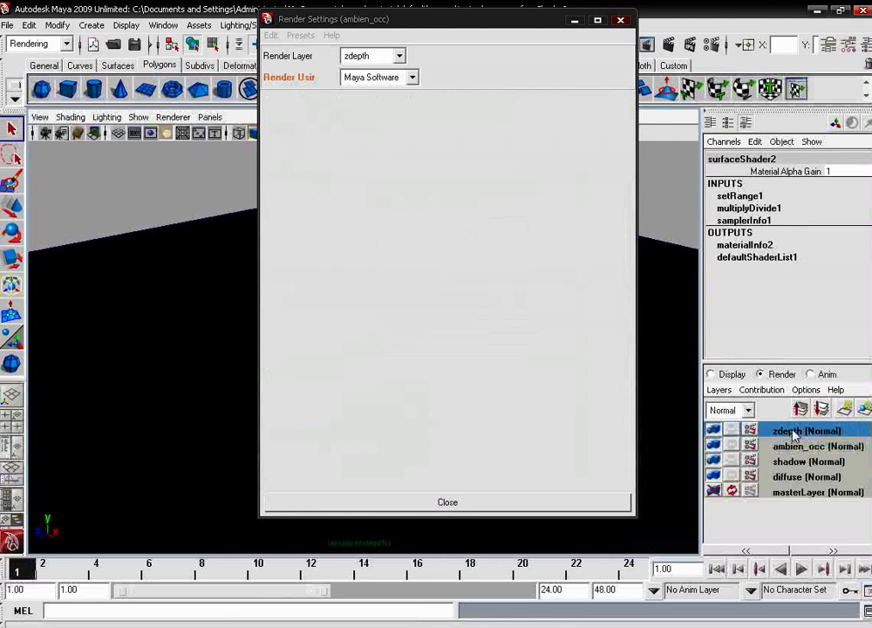
{"action": "left_click", "coordinate": [800, 477]}
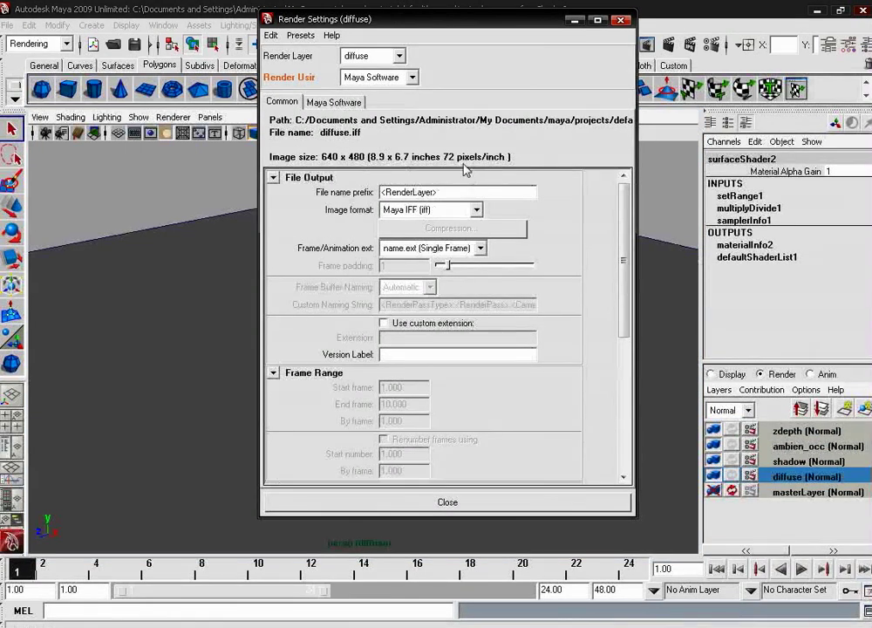
{"action": "left_click_drag", "start_coordinate": [636, 195], "coordinate": [770, 183]}
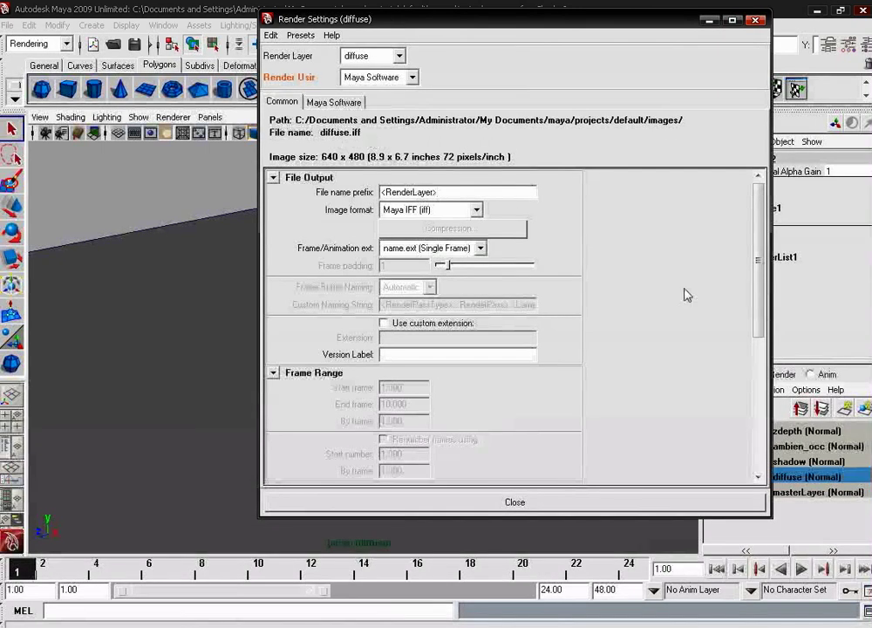
- Review the Maya Software quality settings on the shadow layer and close Render Settings
{"action": "left_click", "coordinate": [809, 461]}
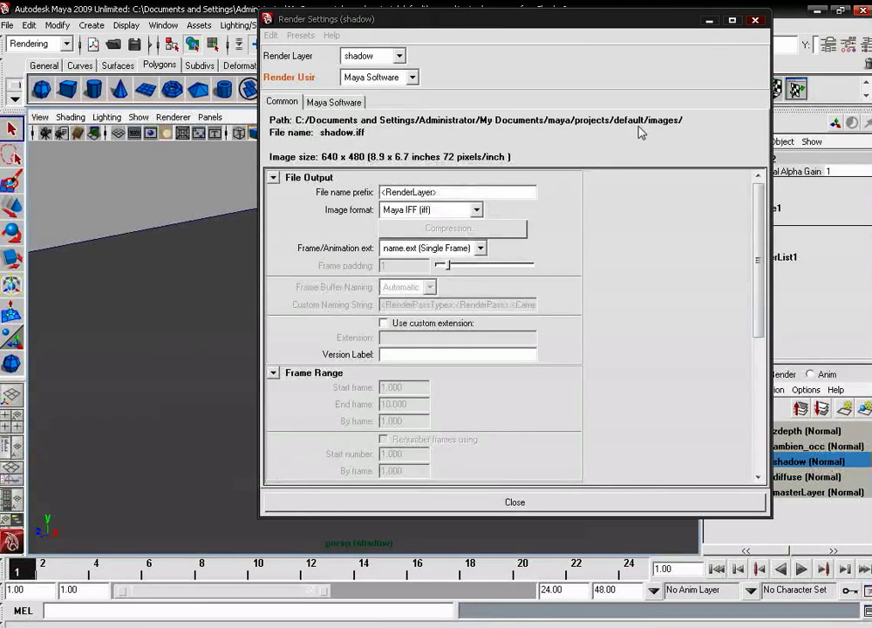
{"action": "left_click_drag", "start_coordinate": [628, 25], "coordinate": [526, 66]}
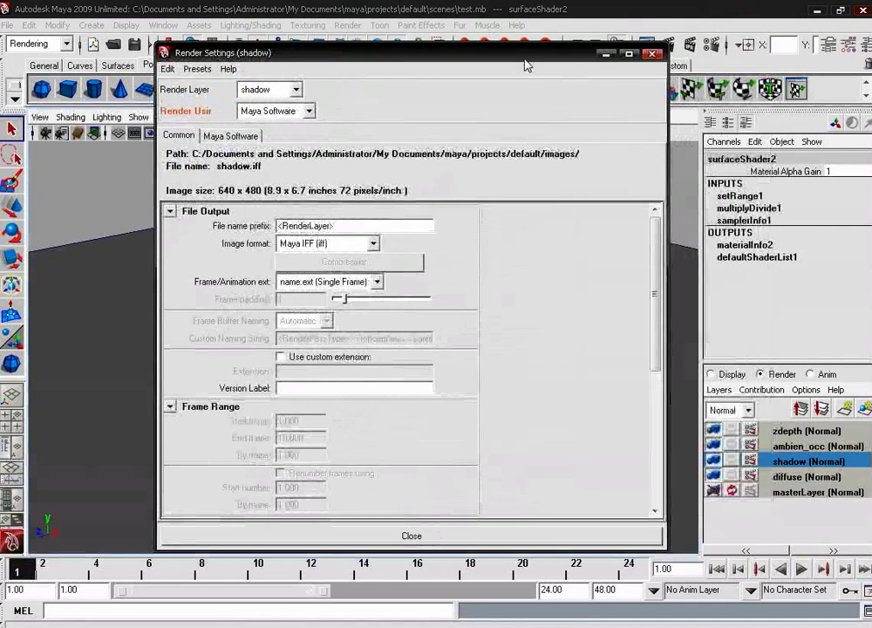
{"action": "left_click", "coordinate": [242, 136]}
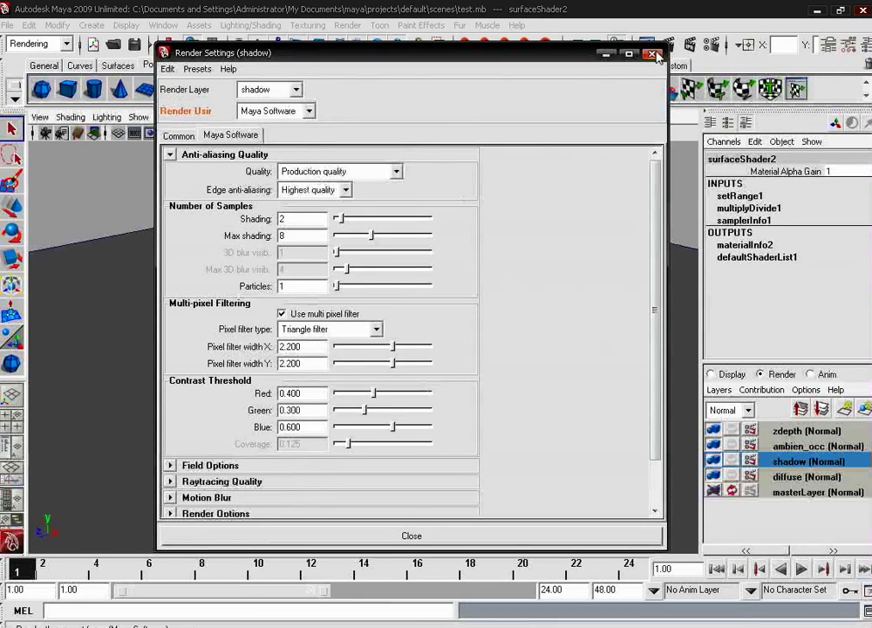
{"action": "left_click", "coordinate": [514, 46]}
- Batch render all four render layers from the Render menu
{"action": "left_click", "coordinate": [347, 25]}
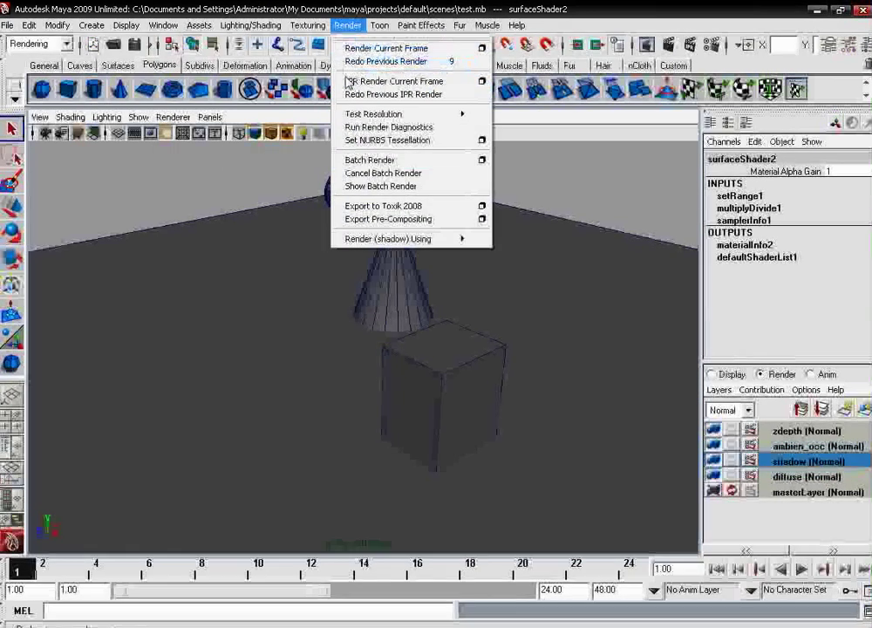
{"action": "left_click", "coordinate": [369, 162]}
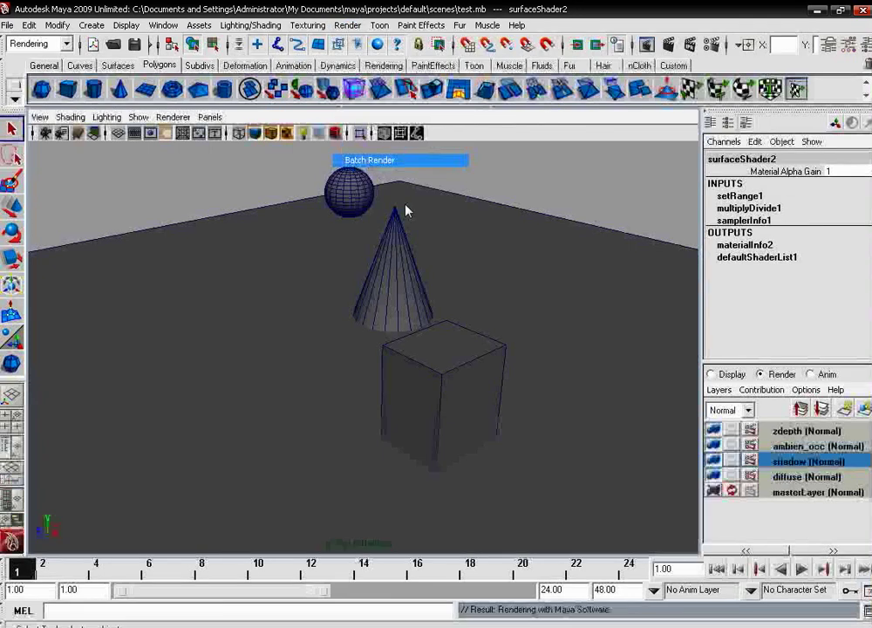
{"action": "left_click", "coordinate": [541, 185]}
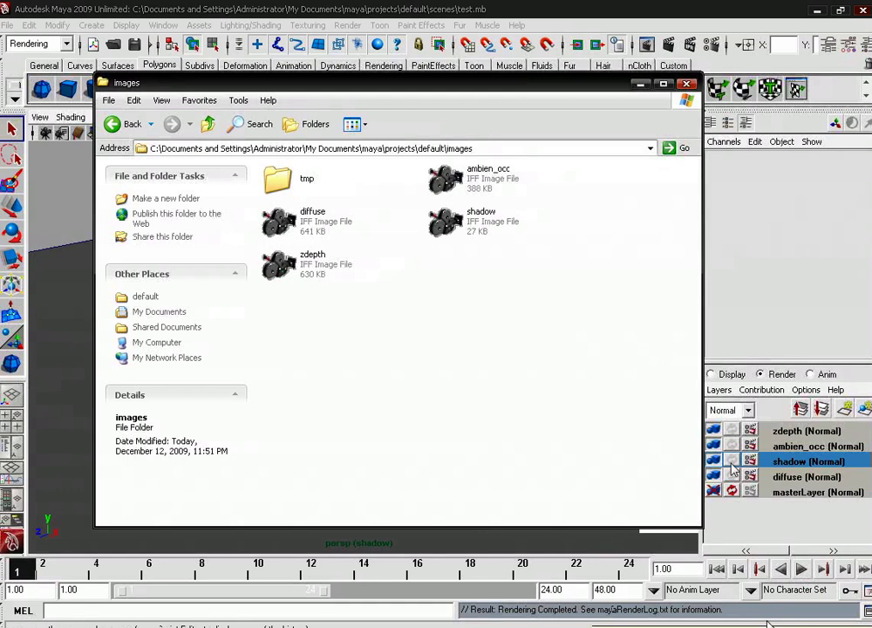
- Open diffuse.iff from the images folder in FCheck
{"action": "left_click", "coordinate": [733, 469]}
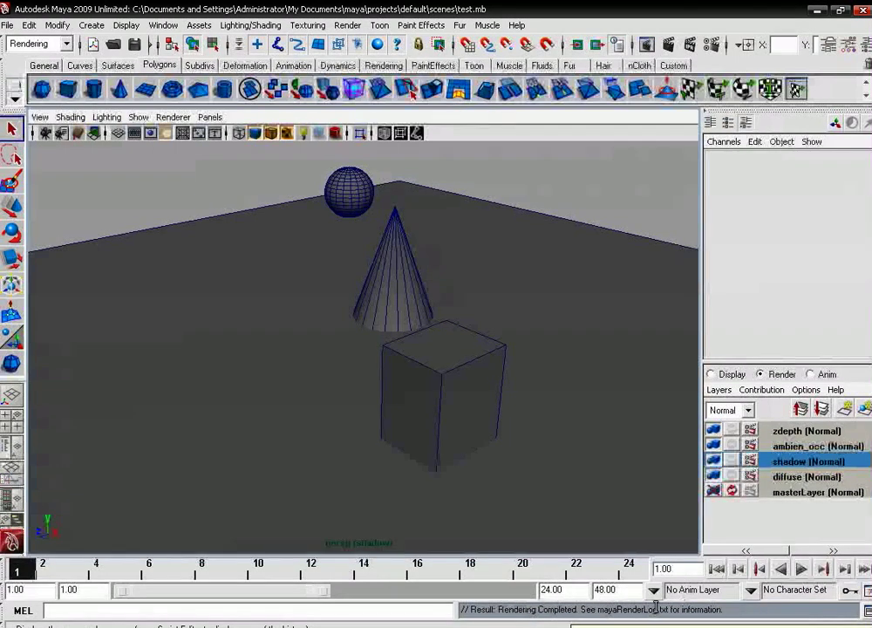
{"action": "key", "text": "alt+Tab"}
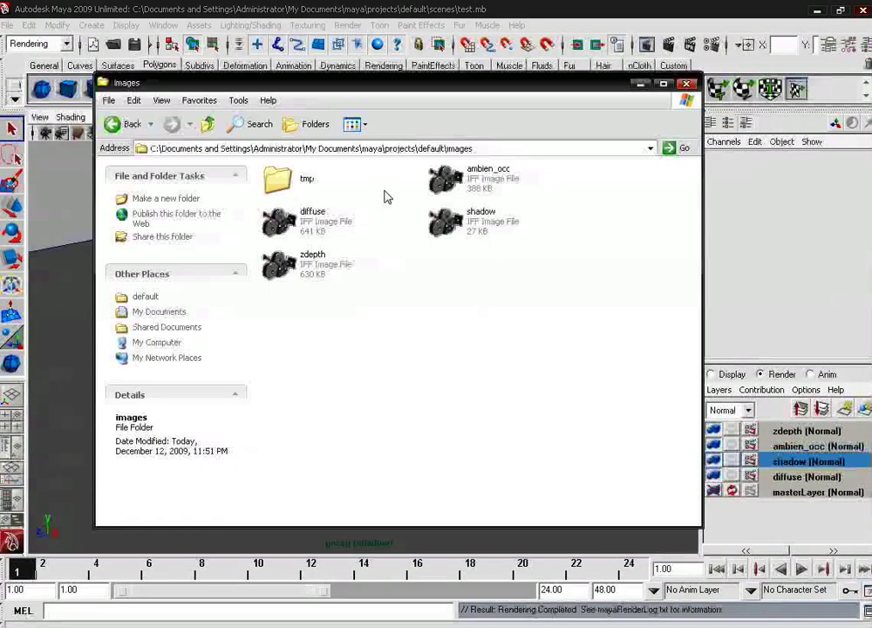
{"action": "double_click", "coordinate": [279, 223]}
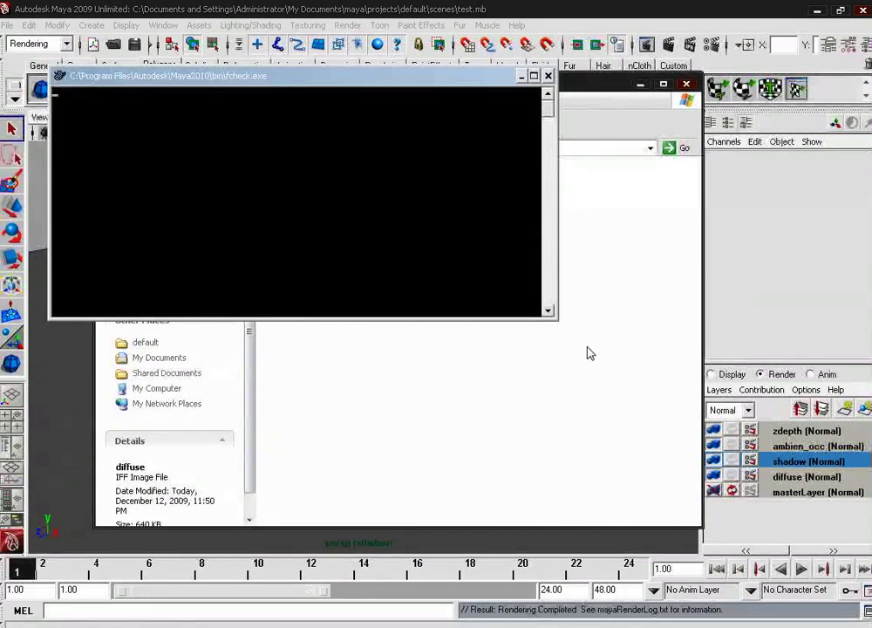
- Load ambien_occ.iff into FCheck through File > Open Image
{"action": "right_click", "coordinate": [224, 128]}
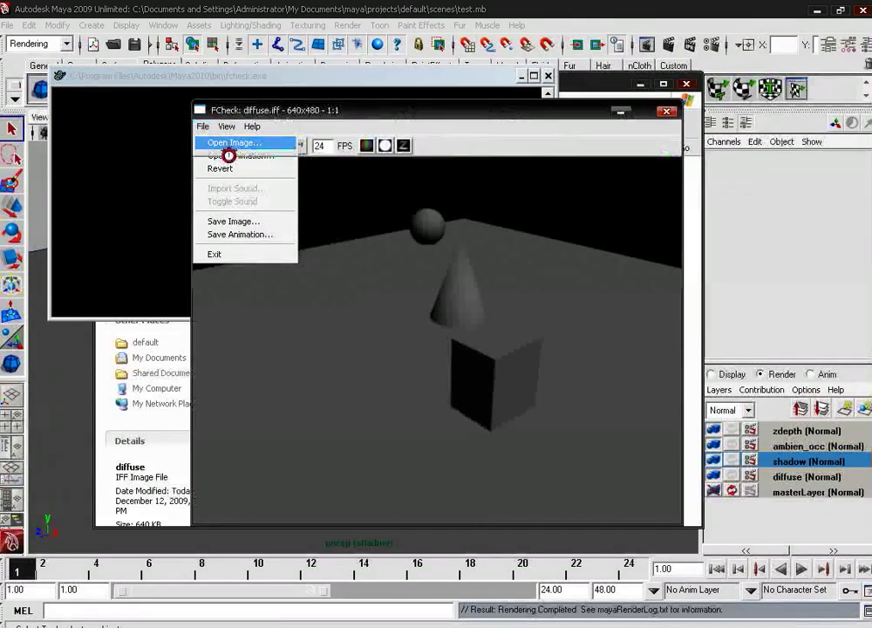
{"action": "left_click", "coordinate": [229, 144]}
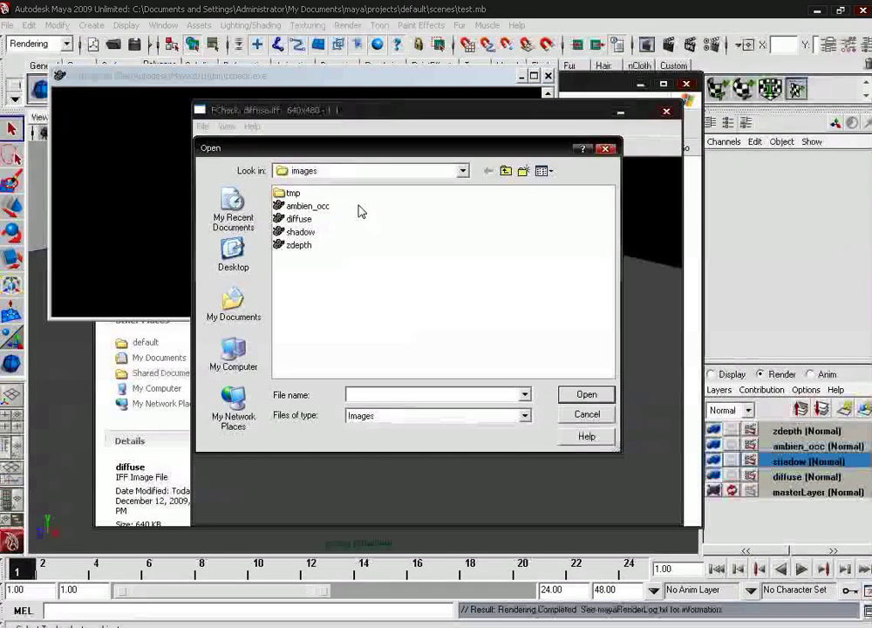
{"action": "double_click", "coordinate": [300, 207]}
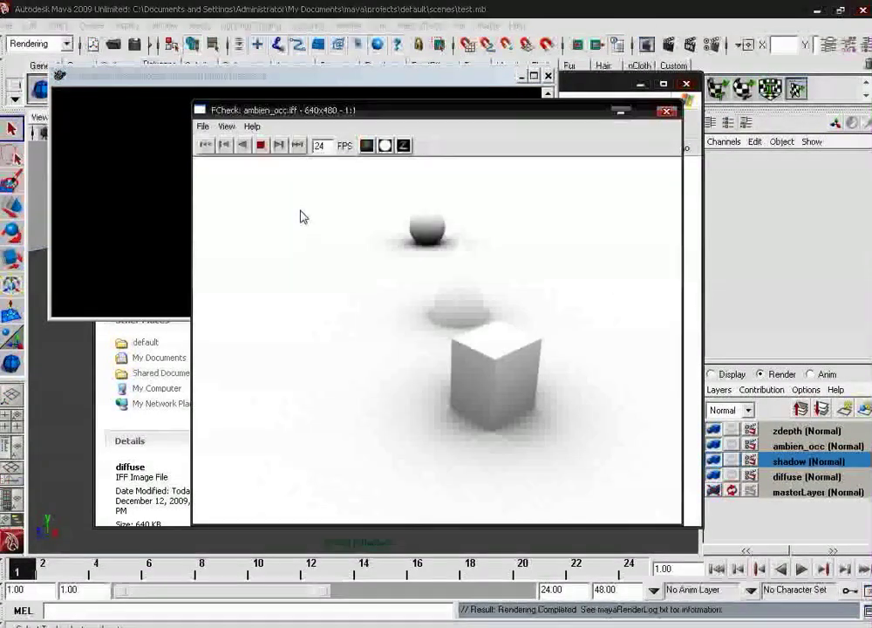
- Open shadow.iff in FCheck and display its alpha mask channel
{"action": "left_click", "coordinate": [201, 128]}
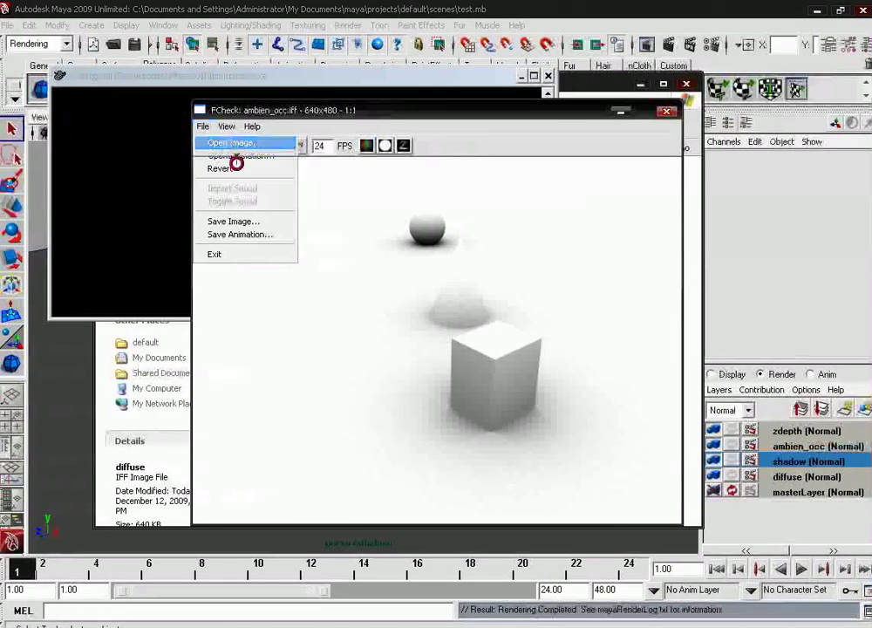
{"action": "left_click", "coordinate": [233, 143]}
{"action": "left_click", "coordinate": [301, 247]}
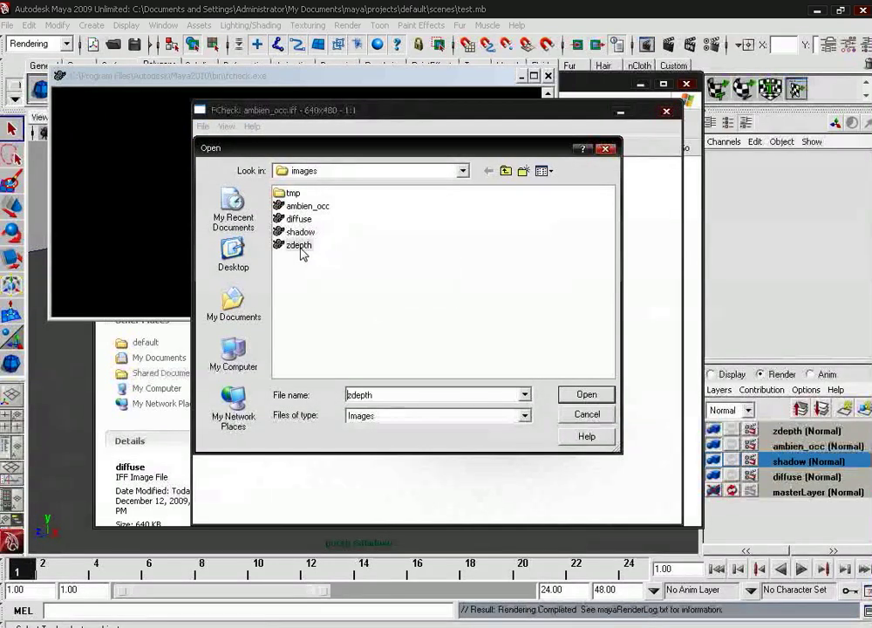
{"action": "left_click", "coordinate": [203, 126]}
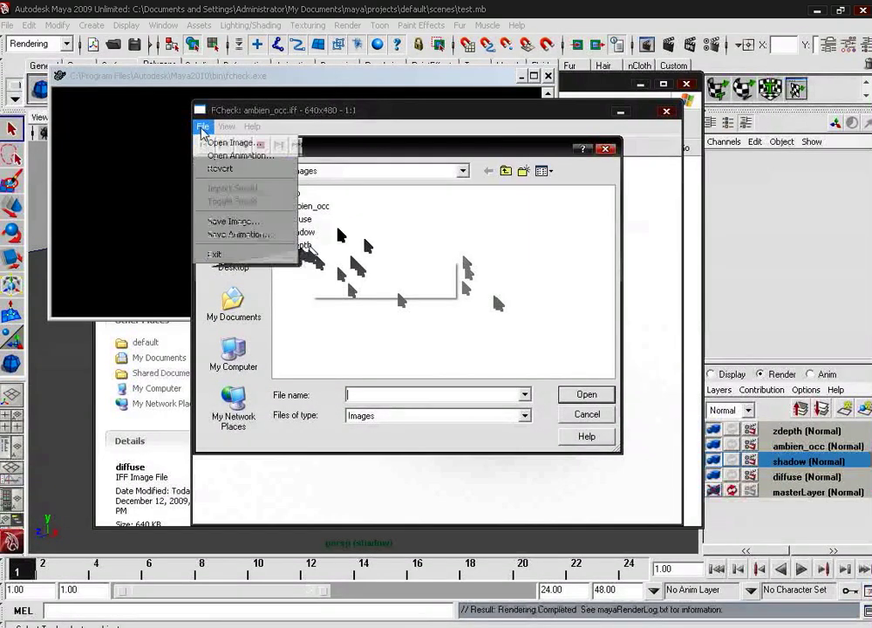
{"action": "left_click", "coordinate": [229, 159]}
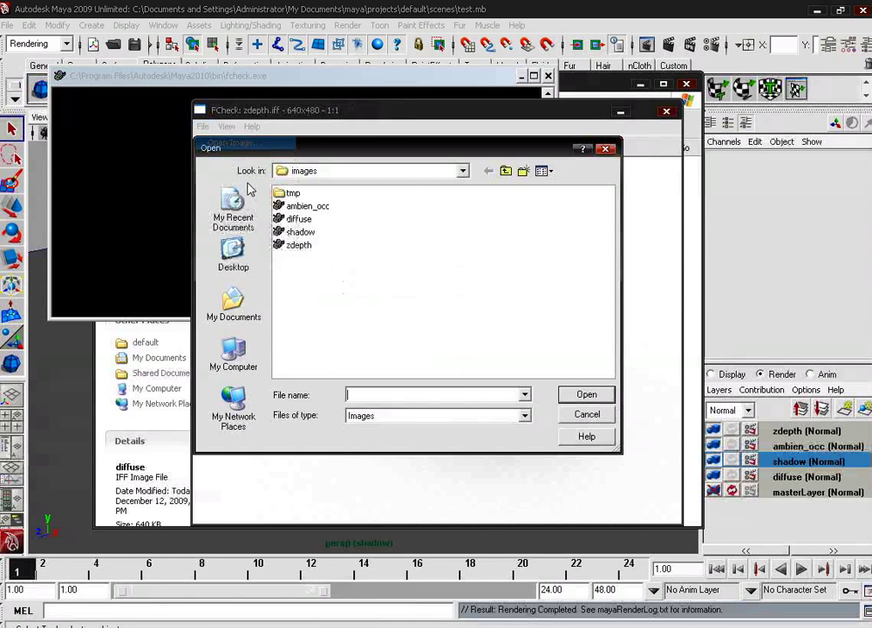
{"action": "left_click", "coordinate": [301, 233]}
{"action": "left_click", "coordinate": [578, 394]}
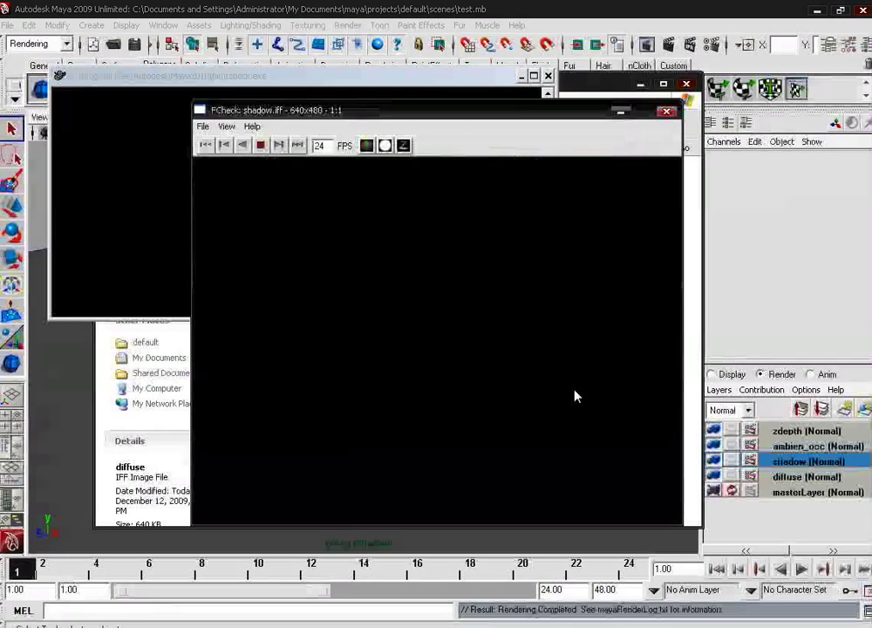
{"action": "left_click", "coordinate": [385, 146]}
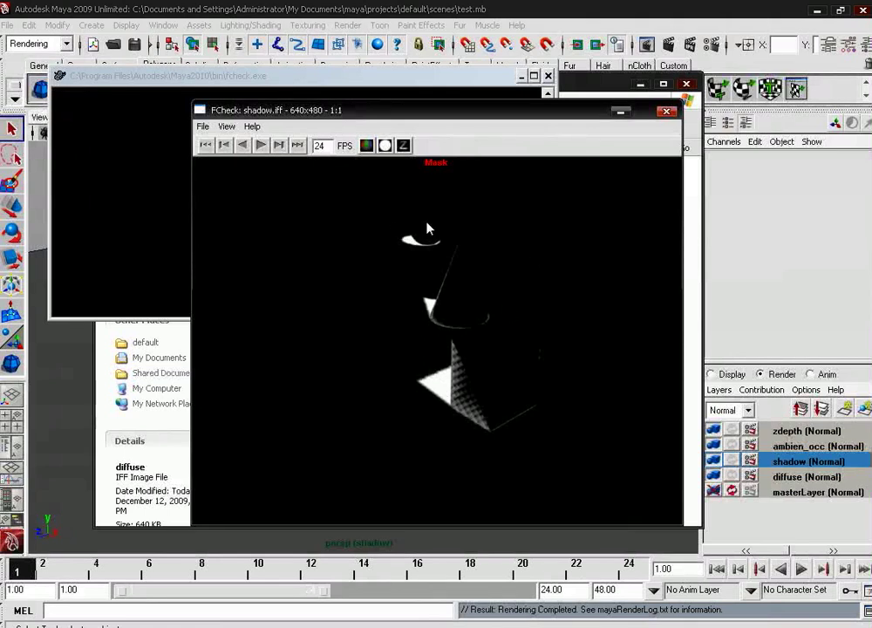
- Close FCheck and the images folder, then switch to the untitled Maya 2010 session
{"action": "left_click", "coordinate": [626, 119]}
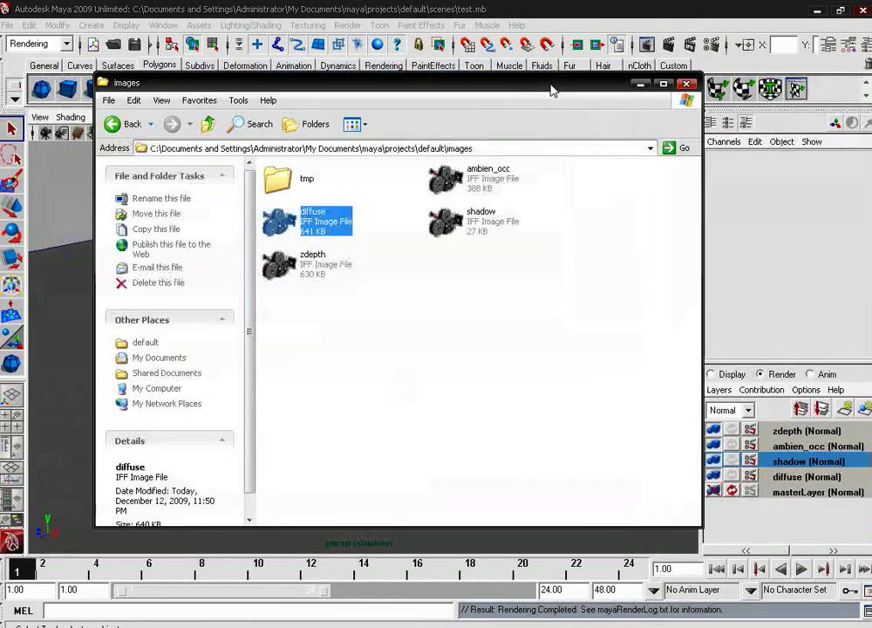
{"action": "left_click", "coordinate": [677, 85]}
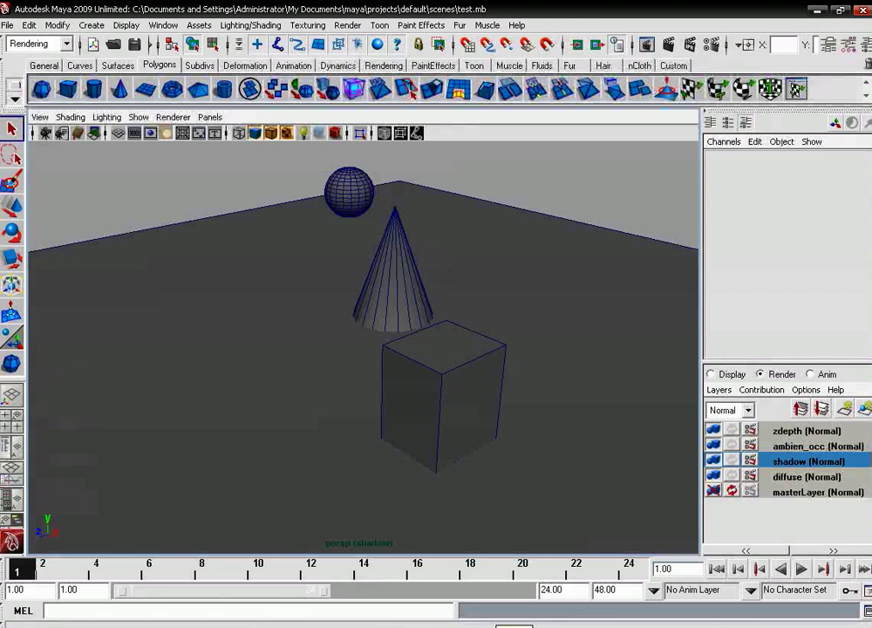
{"action": "left_click", "coordinate": [532, 625]}
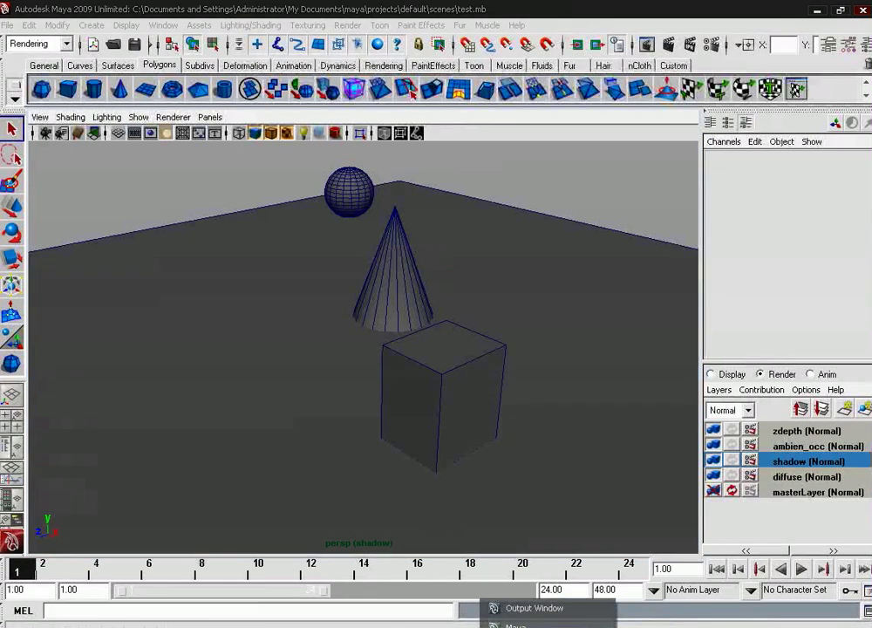